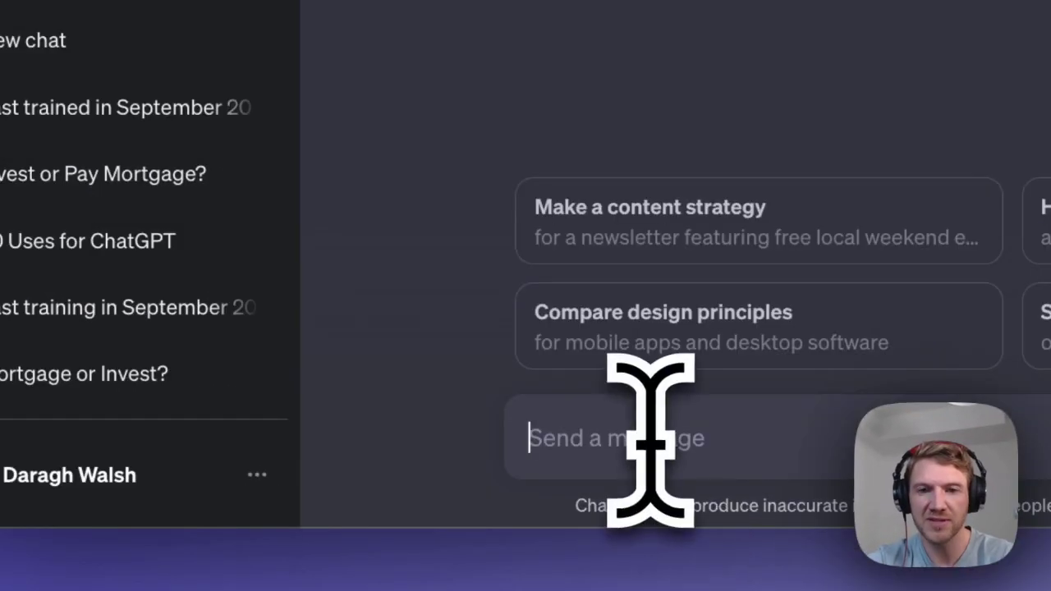
Step: Submit the prompt "write a blog post about the top 5 destinations for digital nomads" and highlight its wording in the conversation
{"action": "key", "text": "Return"}
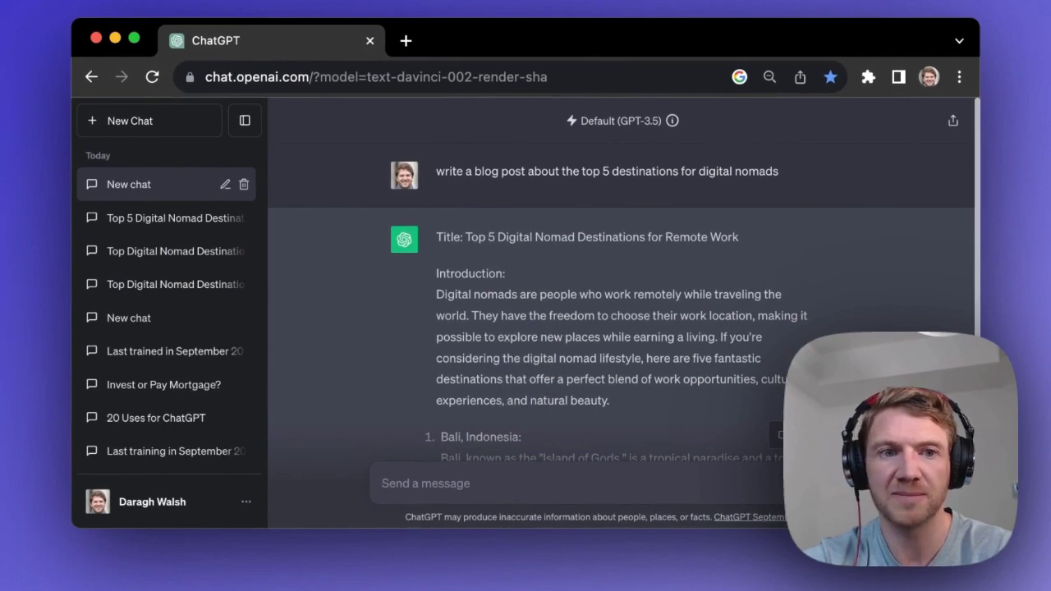
{"action": "triple_click", "coordinate": [501, 170]}
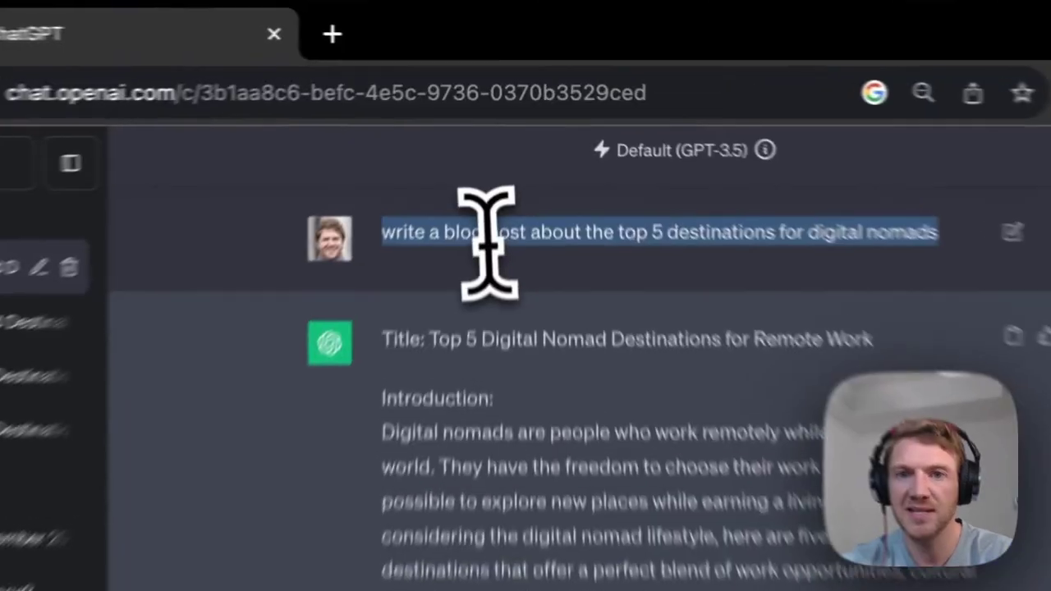
{"action": "left_click", "coordinate": [443, 177]}
{"action": "left_click_drag", "start_coordinate": [436, 170], "coordinate": [607, 169]}
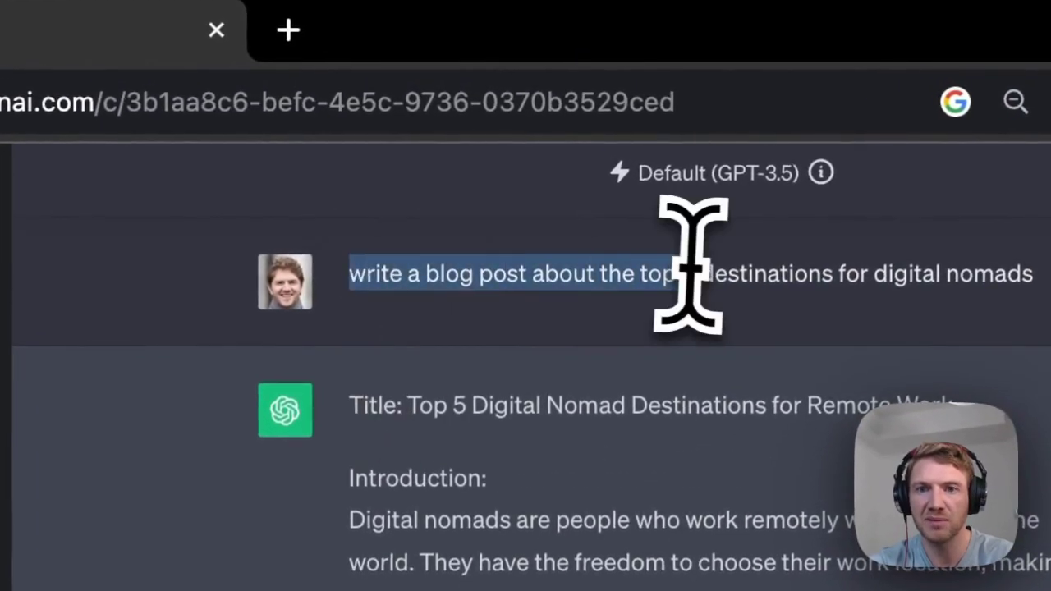
{"action": "left_click_drag", "start_coordinate": [690, 265], "coordinate": [1033, 277]}
Step: Read through the generated digital nomad blog post from its introduction to the conclusion
{"action": "scroll", "coordinate": [986, 427], "scroll_direction": "down", "scroll_amount": 4}
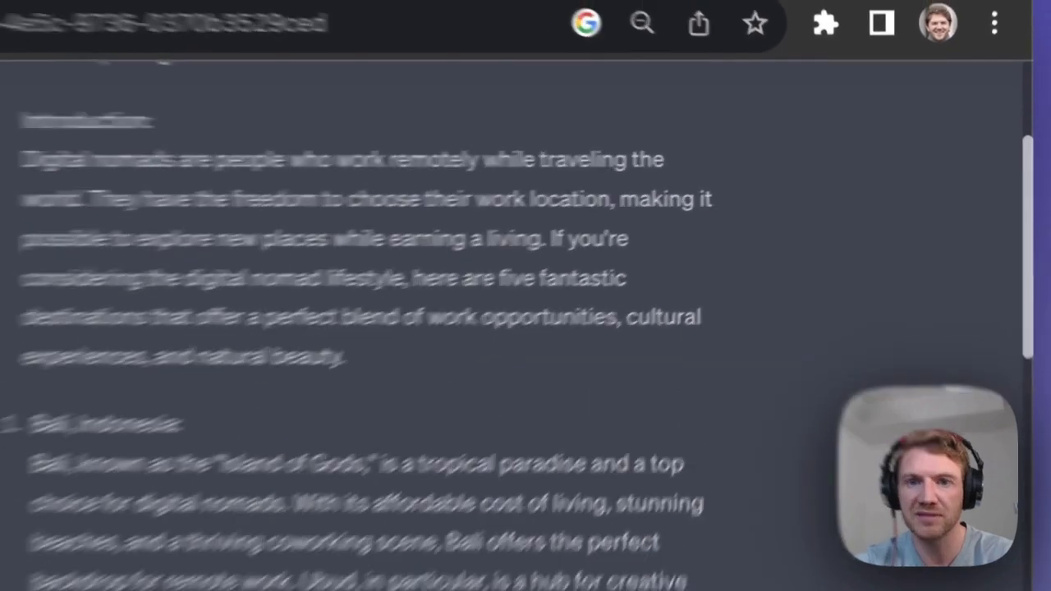
{"action": "scroll", "coordinate": [595, 374], "scroll_direction": "down", "scroll_amount": 2}
{"action": "scroll", "coordinate": [595, 374], "scroll_direction": "down", "scroll_amount": 2}
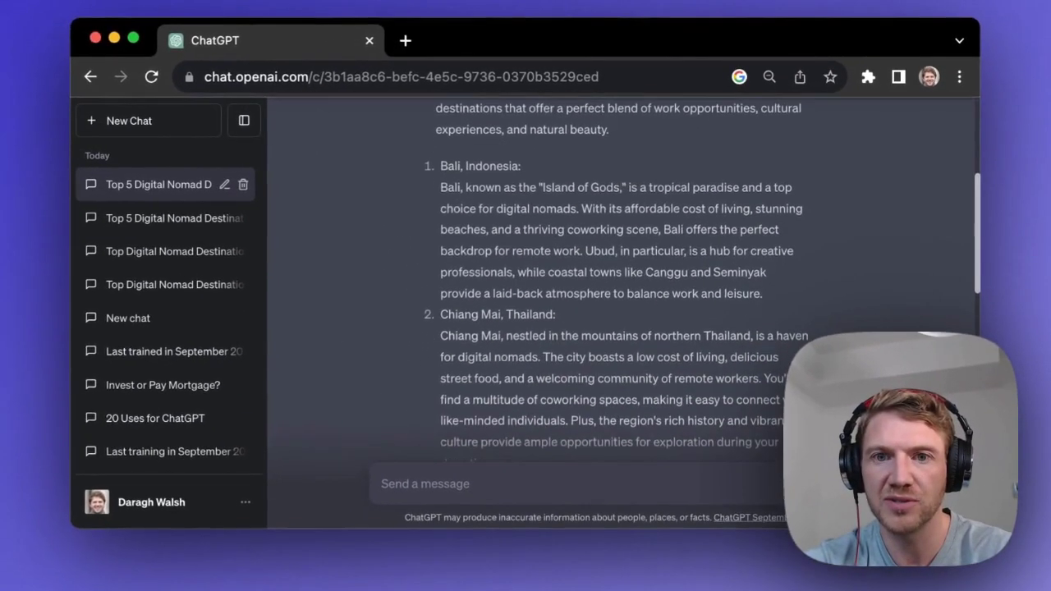
{"action": "scroll", "coordinate": [620, 279], "scroll_direction": "up", "scroll_amount": 3}
{"action": "scroll", "coordinate": [620, 279], "scroll_direction": "down", "scroll_amount": 5}
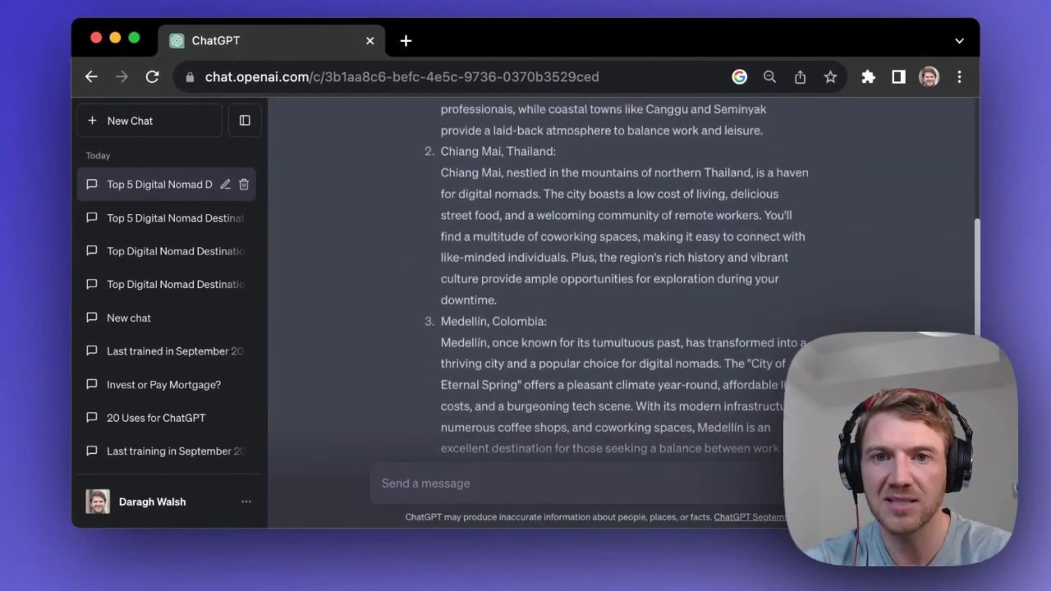
{"action": "scroll", "coordinate": [620, 279], "scroll_direction": "down", "scroll_amount": 8}
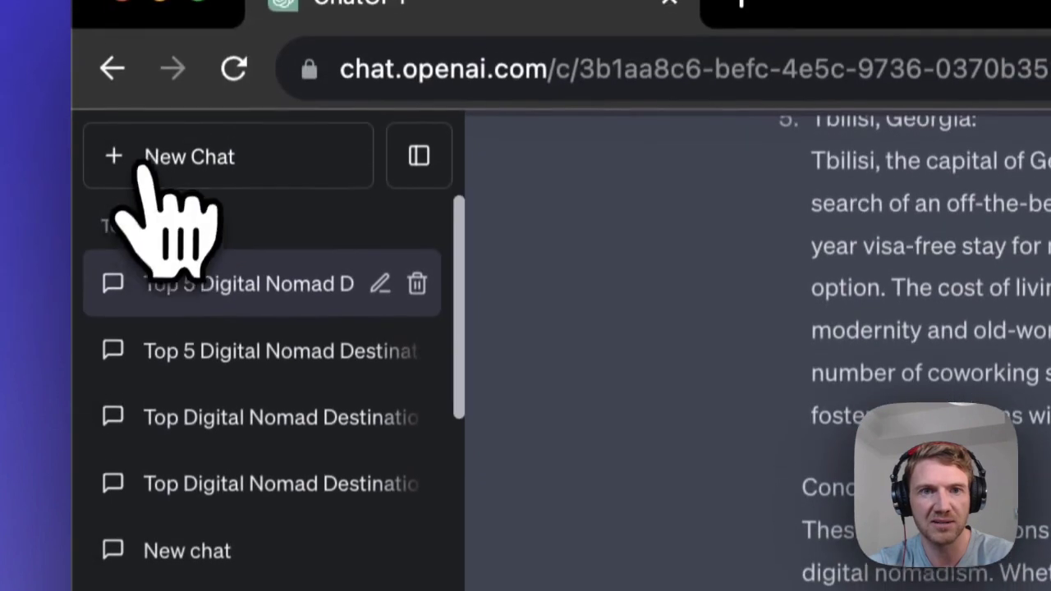
Step: Start a new chat and enter the RICCE FRAMEWORK template with [ROLE], [INSTRUCTIONS], [CONTEXT], [CONSTRAINTS] and [EXAMPLES] on separate lines
{"action": "left_click", "coordinate": [145, 177]}
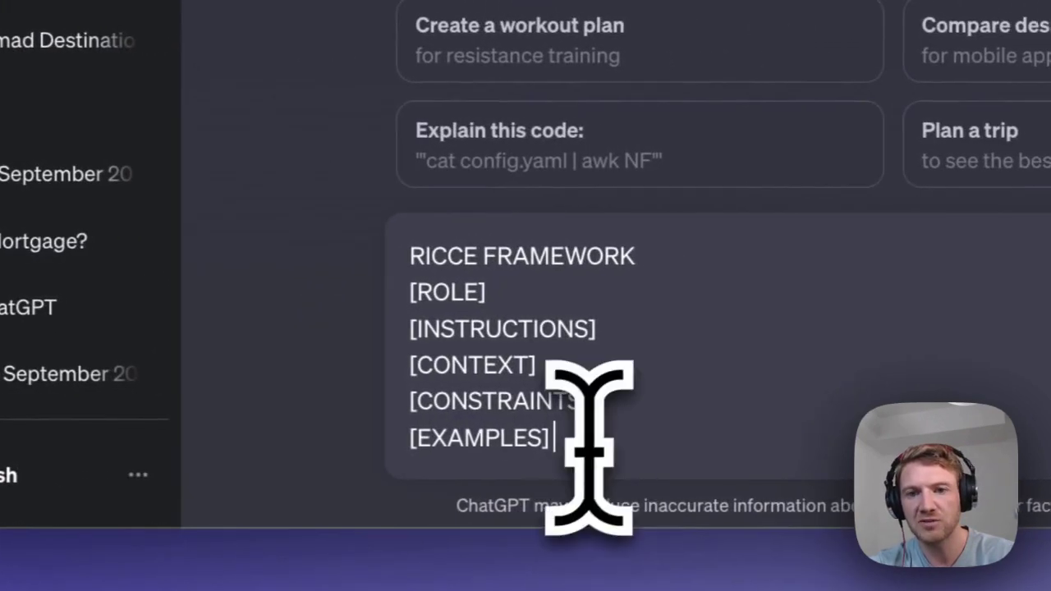
{"action": "left_click_drag", "start_coordinate": [862, 442], "coordinate": [764, 401]}
{"action": "left_click_drag", "start_coordinate": [493, 409], "coordinate": [386, 237]}
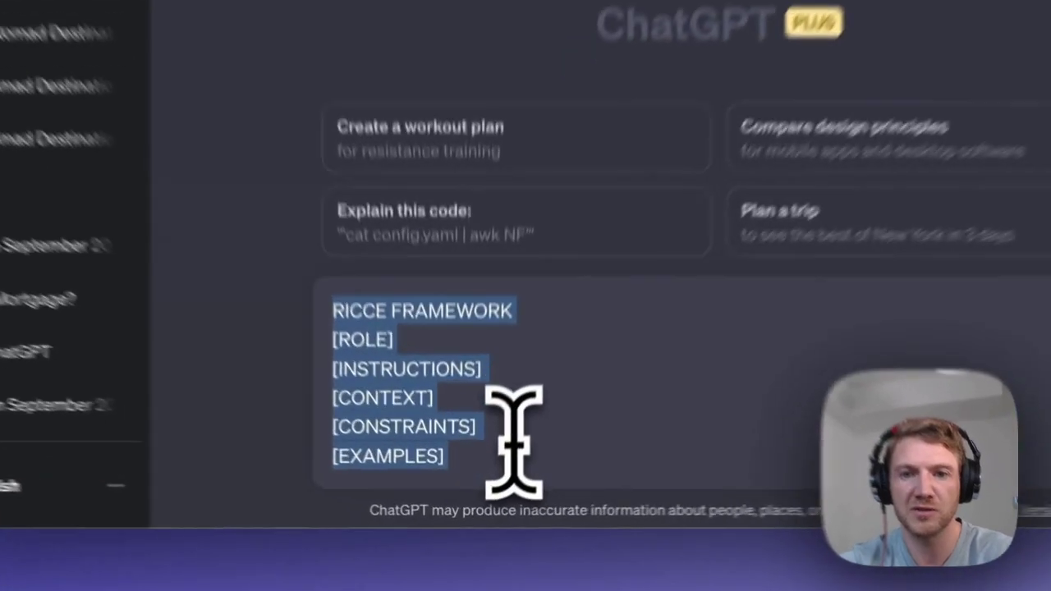
{"action": "left_click", "coordinate": [491, 481]}
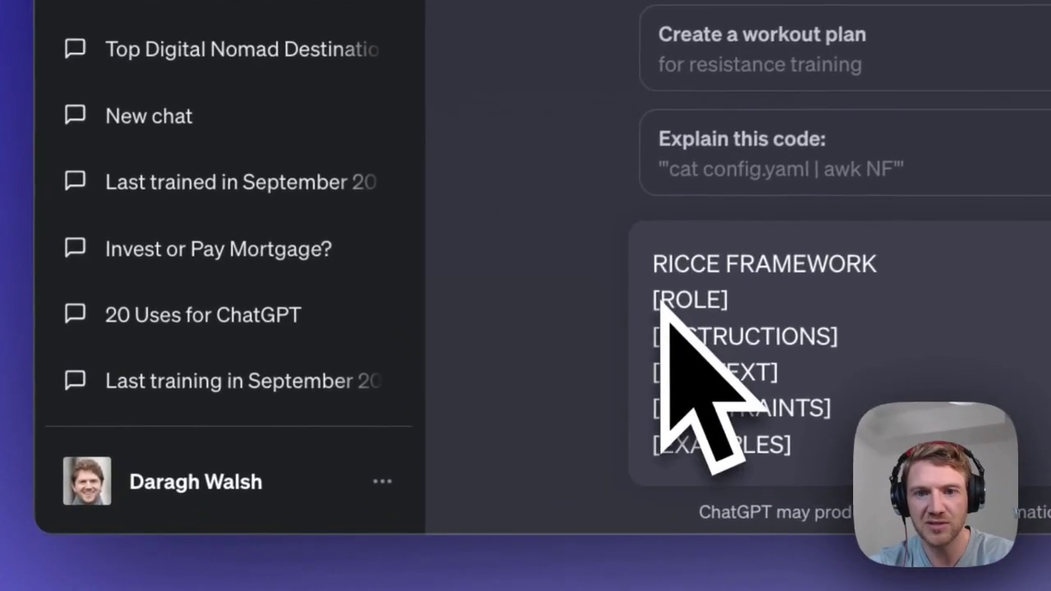
Step: Set the role to "travel writer" and add instructions covering the top 5 destinations, costs, internet, coworking, visas, culture and cuisine
{"action": "left_click_drag", "start_coordinate": [661, 301], "coordinate": [749, 304]}
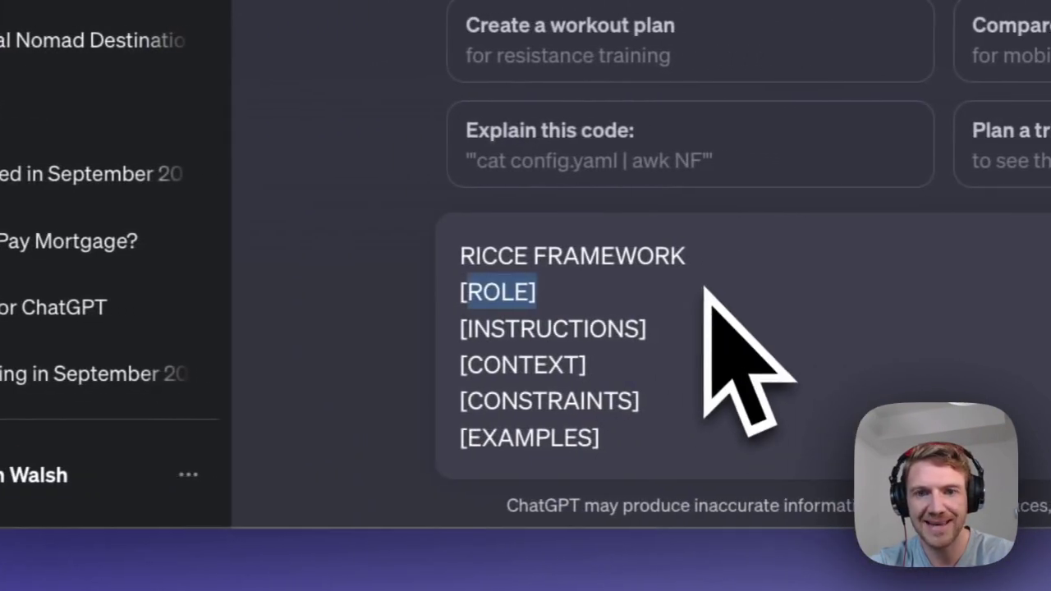
{"action": "left_click", "coordinate": [934, 289]}
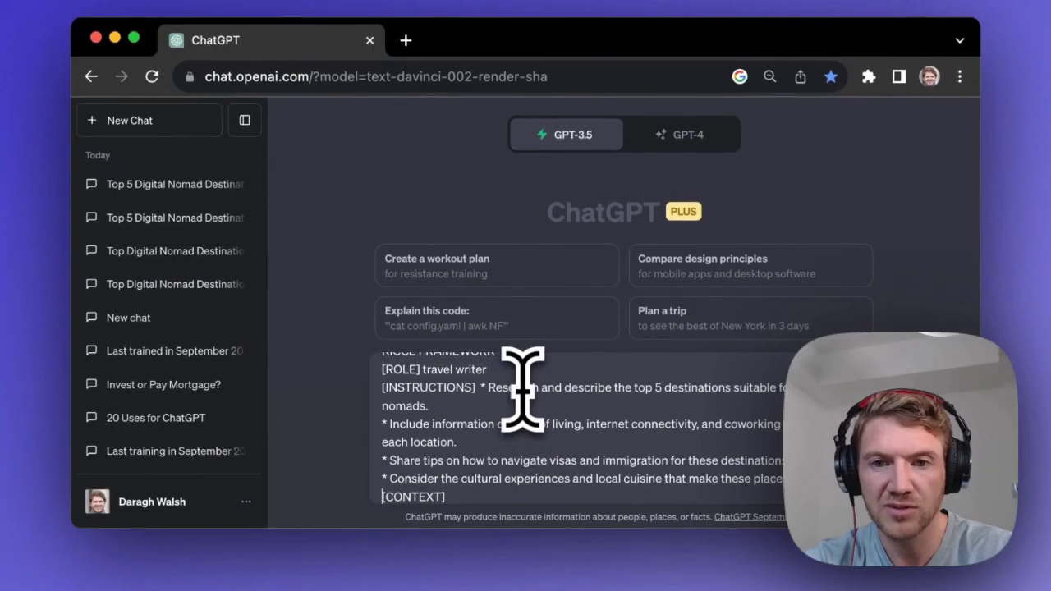
{"action": "scroll", "coordinate": [523, 389], "scroll_direction": "down", "scroll_amount": 1}
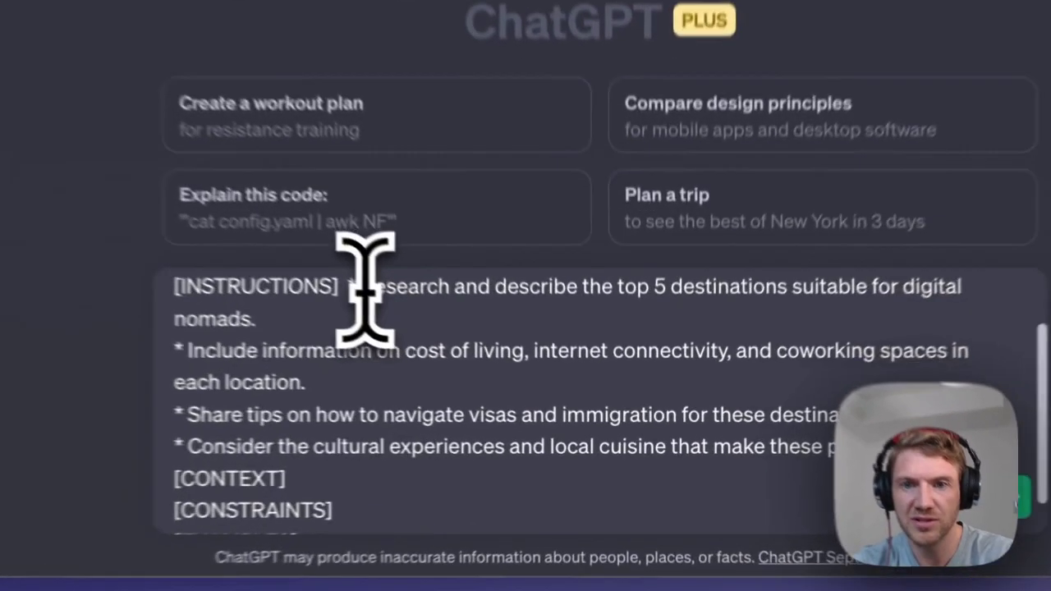
Step: Review the instruction bullets on destinations, cost of living, internet connectivity, coworking spaces and visas
{"action": "left_click_drag", "start_coordinate": [488, 363], "coordinate": [809, 379]}
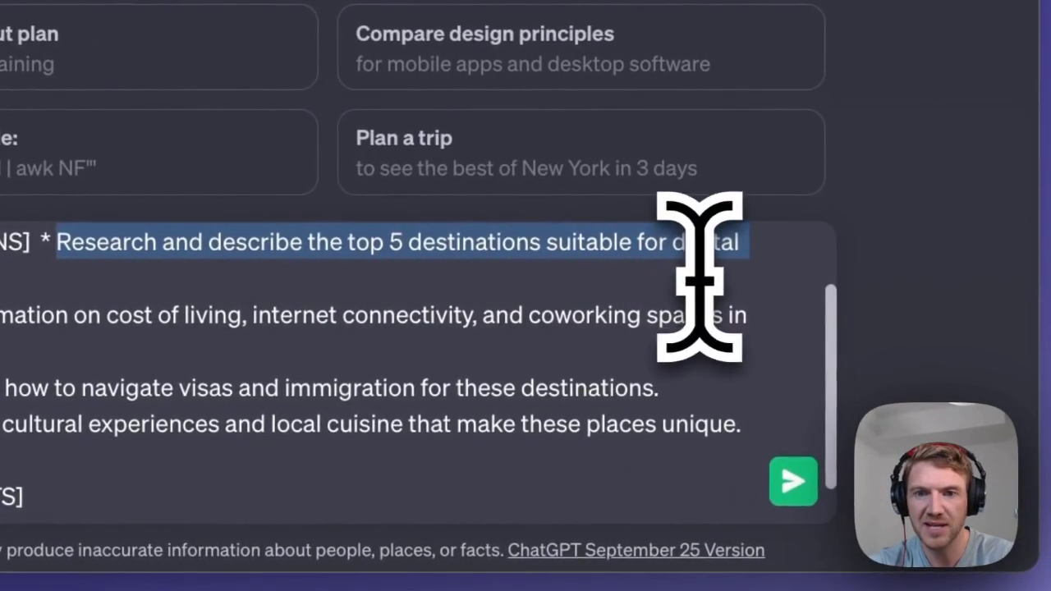
{"action": "left_click", "coordinate": [699, 278]}
{"action": "left_click_drag", "start_coordinate": [297, 275], "coordinate": [440, 294]}
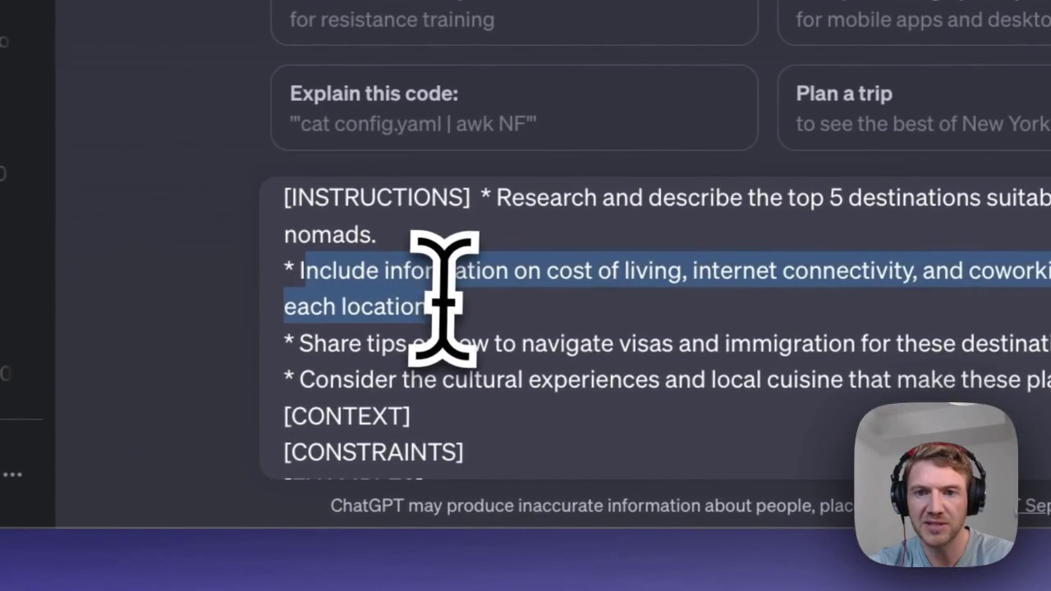
{"action": "scroll", "coordinate": [448, 306], "scroll_direction": "down", "scroll_amount": 1}
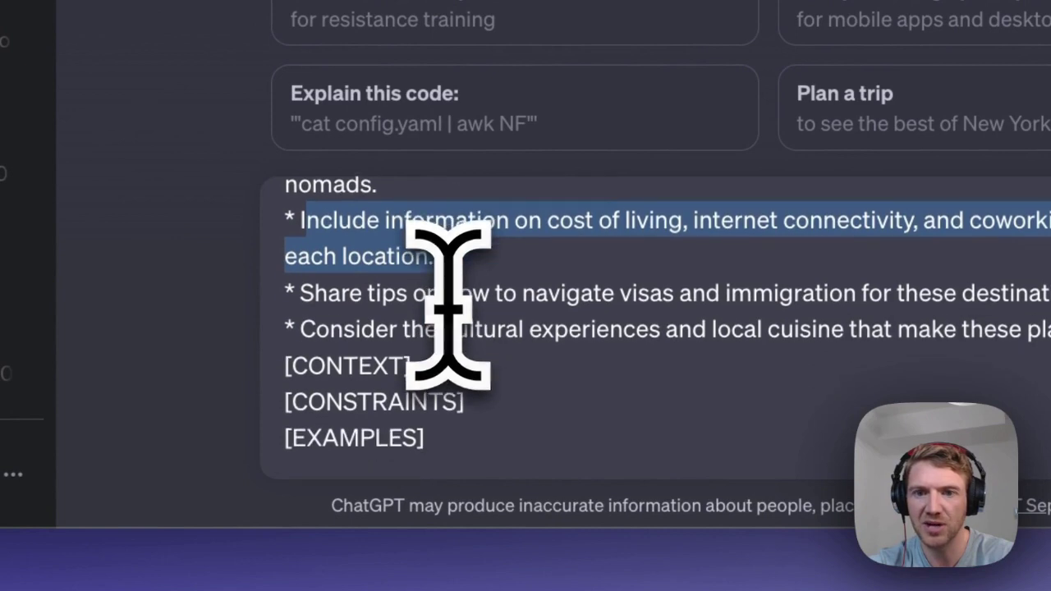
{"action": "left_click_drag", "start_coordinate": [314, 296], "coordinate": [892, 297]}
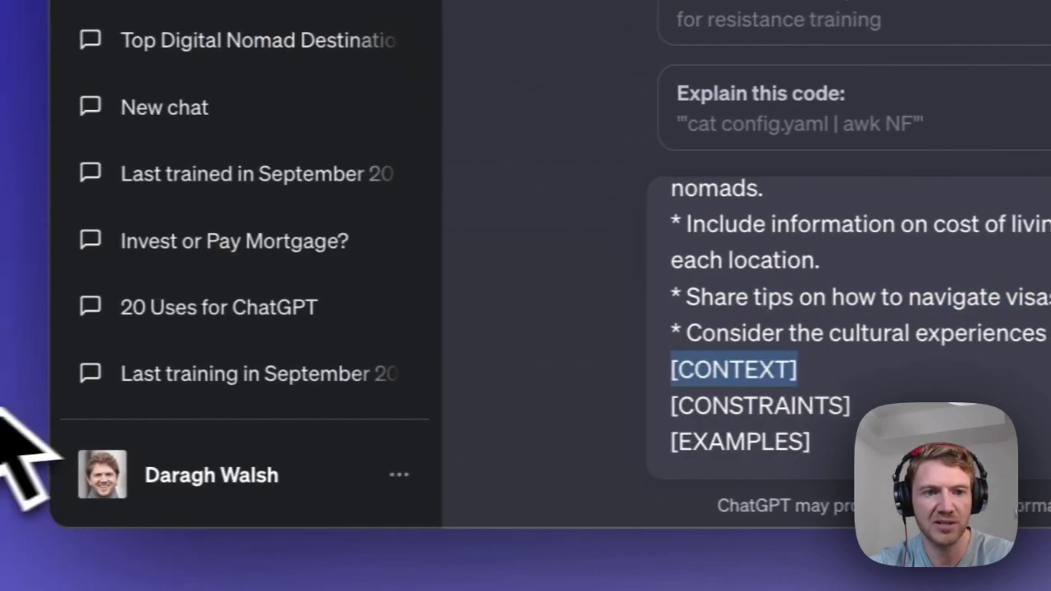
Step: Complete the context line with "aimed at aspiring digital nomads looking for their next adventure."
{"action": "left_click", "coordinate": [0, 402]}
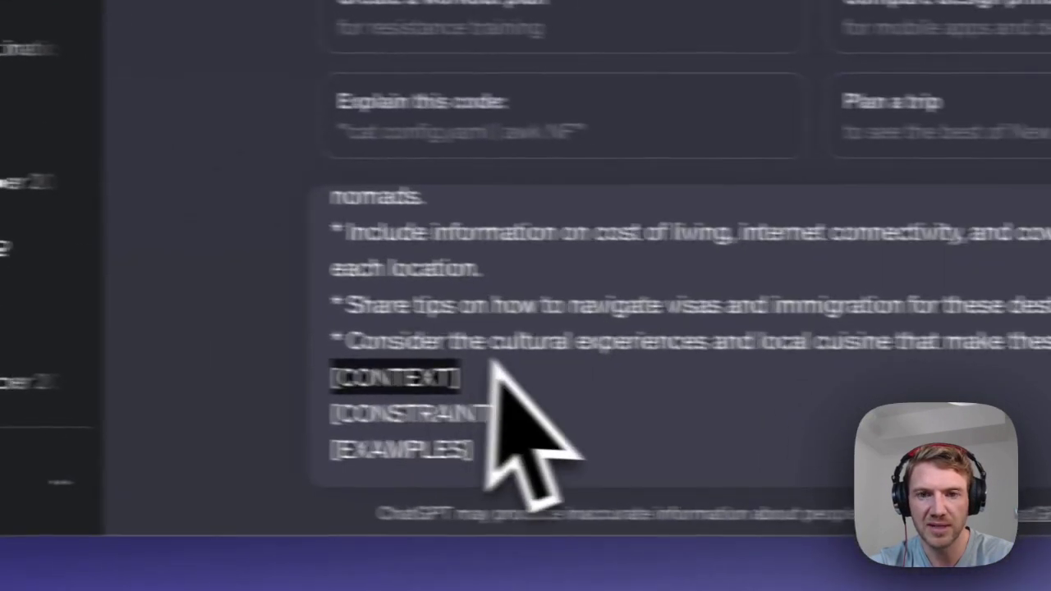
{"action": "left_click", "coordinate": [854, 462]}
{"action": "key", "text": "Delete"}
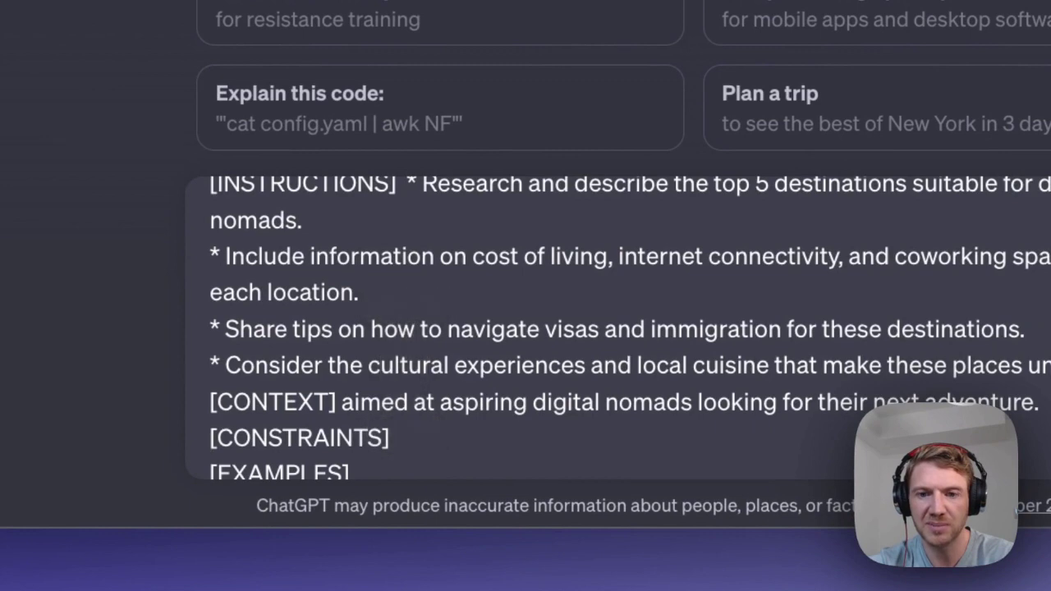
{"action": "scroll", "coordinate": [348, 401], "scroll_direction": "down", "scroll_amount": 1}
{"action": "left_click_drag", "start_coordinate": [348, 371], "coordinate": [1010, 371]}
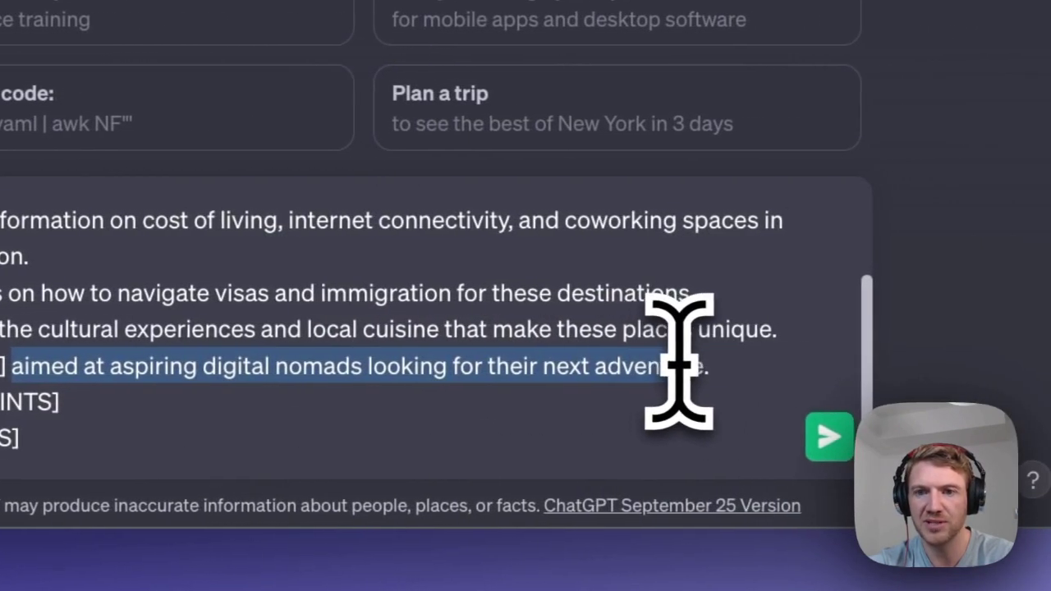
{"action": "left_click_drag", "start_coordinate": [679, 361], "coordinate": [694, 368]}
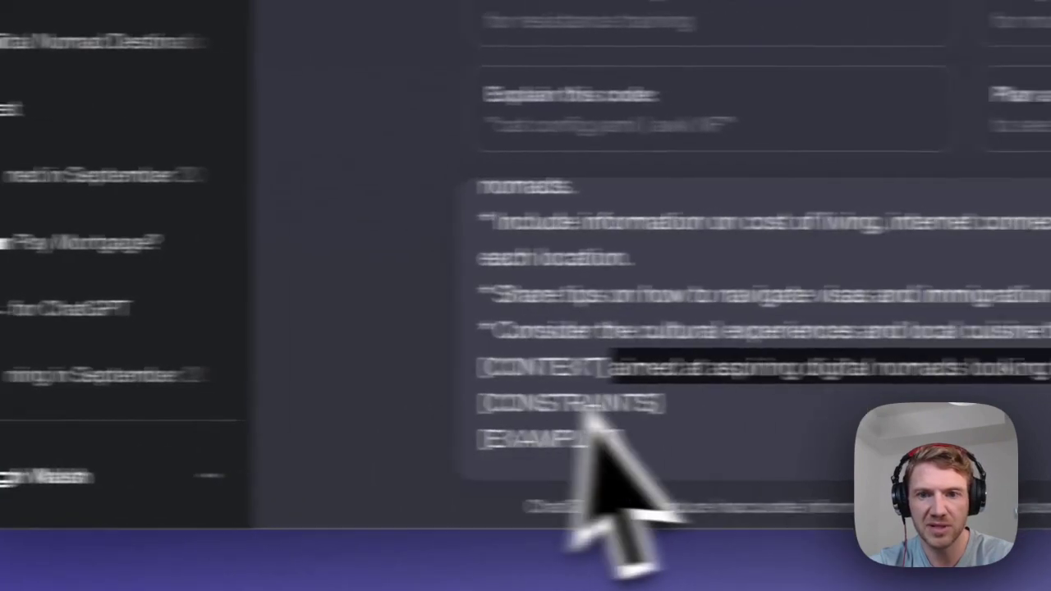
Step: Fill in the constraints: 1500 to 2000 words, up-to-date content focusing on 2023, and a friendly and informative tone throughout
{"action": "double_click", "coordinate": [976, 409]}
{"action": "type", "text": "* Keep the blog post between 1500 and 2000 words. * Ensure that the content is up-to-date, focusing on the year 2023. * Use a friendly and informative tone throughout the article."}
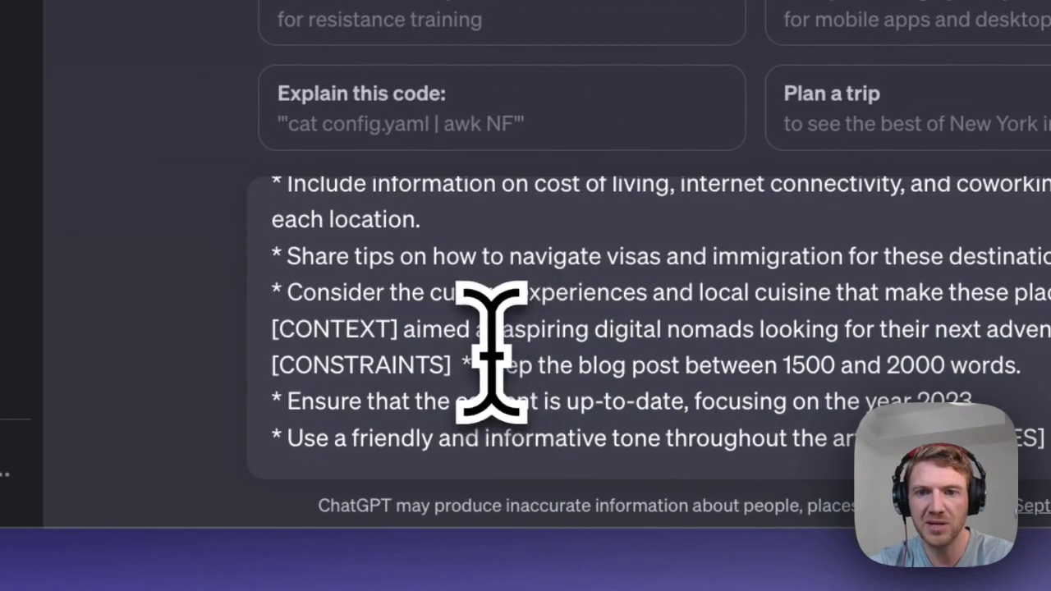
{"action": "left_click_drag", "start_coordinate": [707, 368], "coordinate": [1000, 365]}
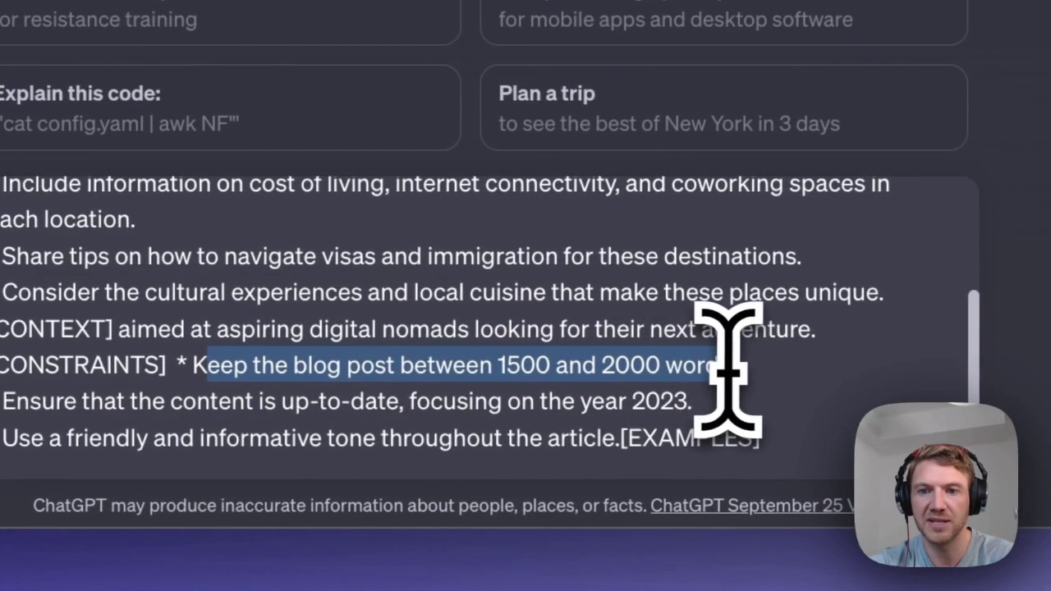
{"action": "left_click_drag", "start_coordinate": [731, 369], "coordinate": [759, 367]}
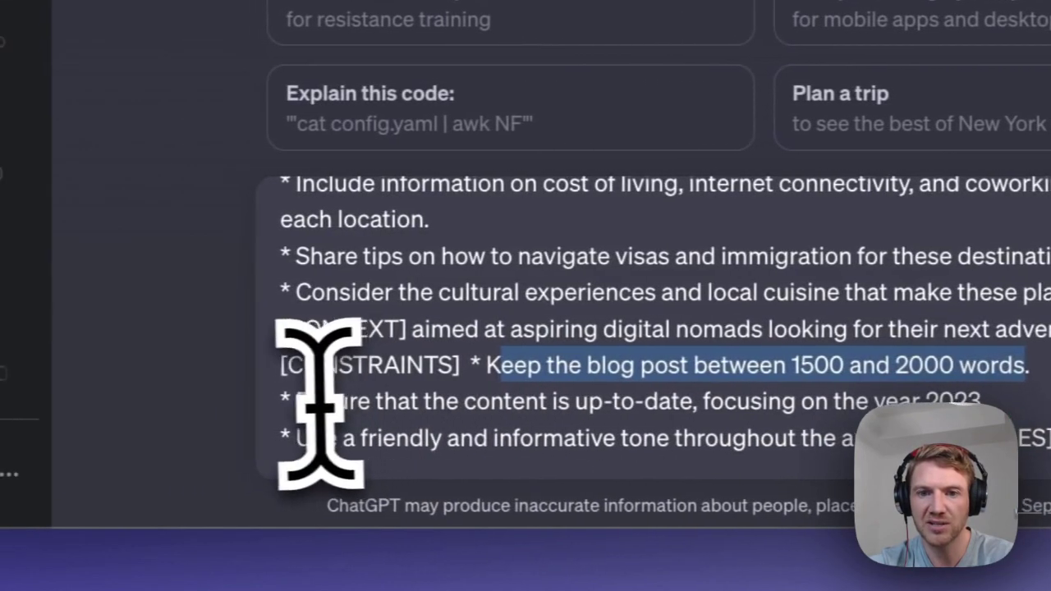
{"action": "left_click_drag", "start_coordinate": [3, 401], "coordinate": [627, 400]}
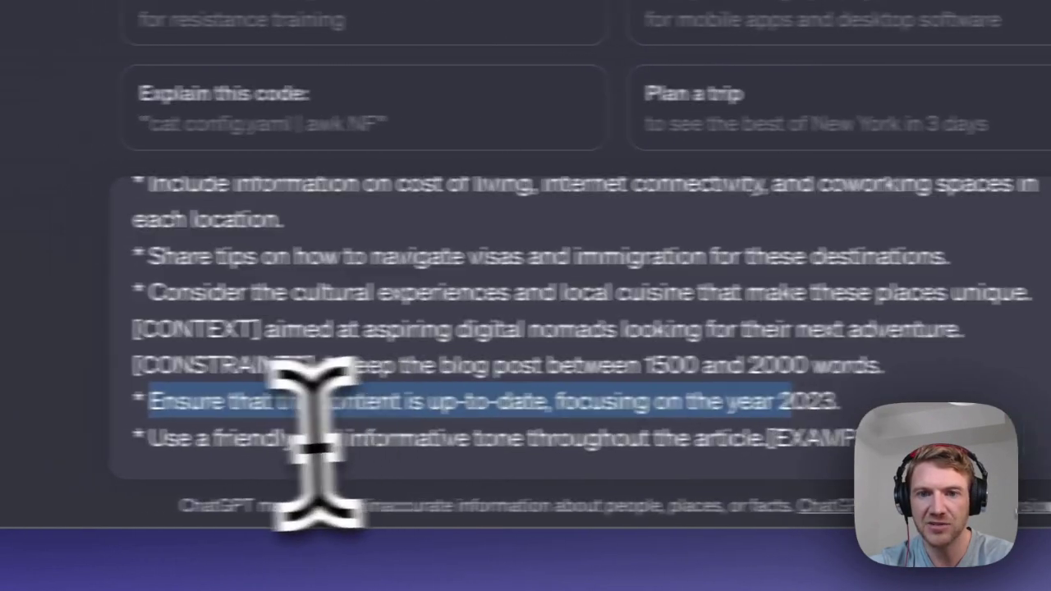
{"action": "left_click_drag", "start_coordinate": [178, 442], "coordinate": [585, 448]}
{"action": "left_click_drag", "start_coordinate": [711, 443], "coordinate": [957, 443]}
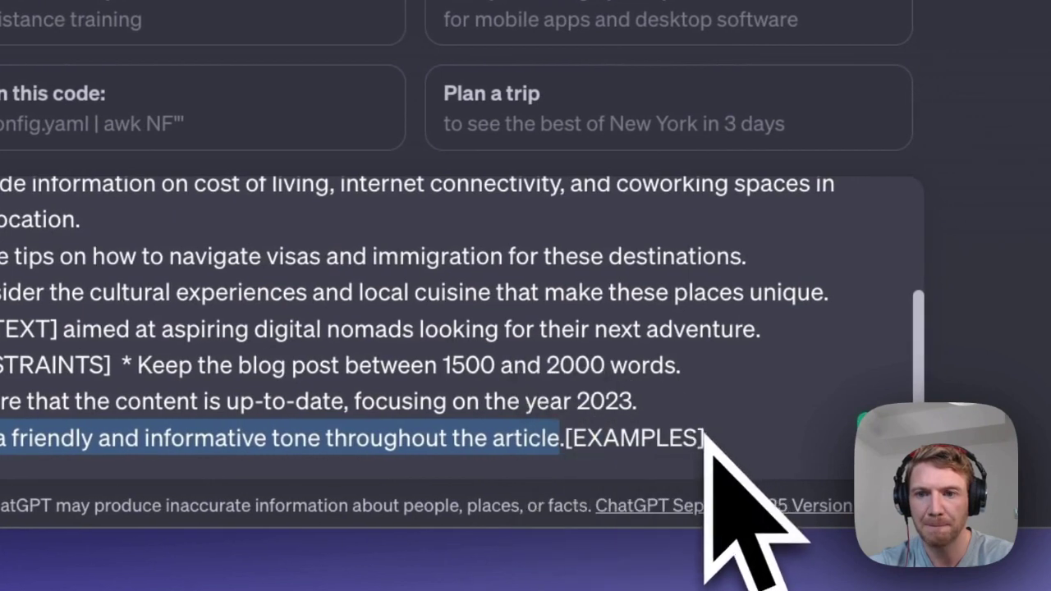
Step: Add a sample paragraph after [EXAMPLES] describing Bali as one of the world's top destinations for digital nomads
{"action": "left_click", "coordinate": [574, 438]}
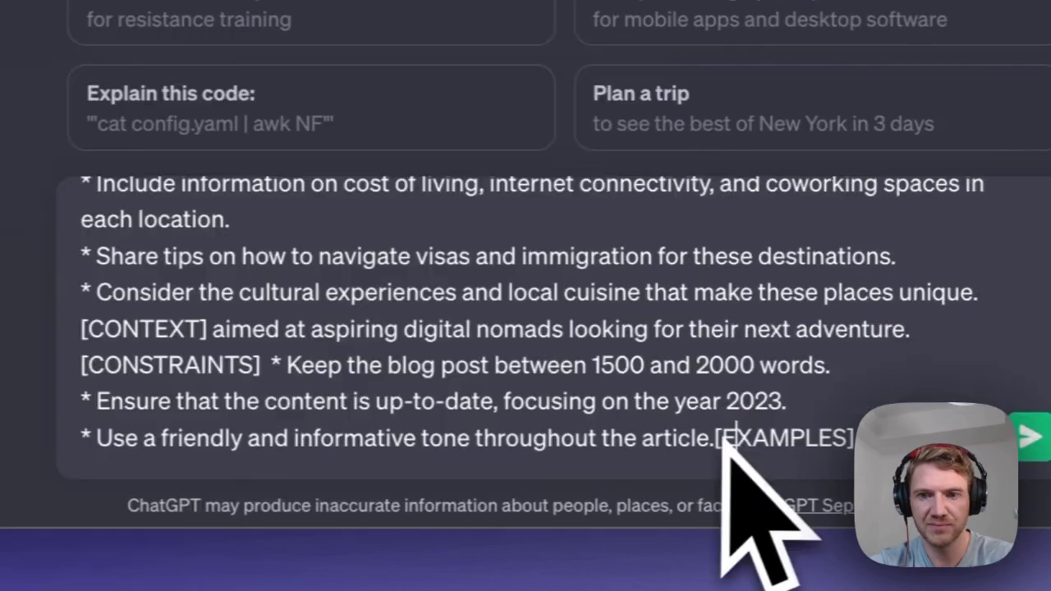
{"action": "key", "text": "Right"}
{"action": "key", "text": "Right"}
{"action": "key", "text": "Right"}
{"action": "key", "text": "Right"}
{"action": "key", "text": "Right"}
{"action": "key", "text": "Right"}
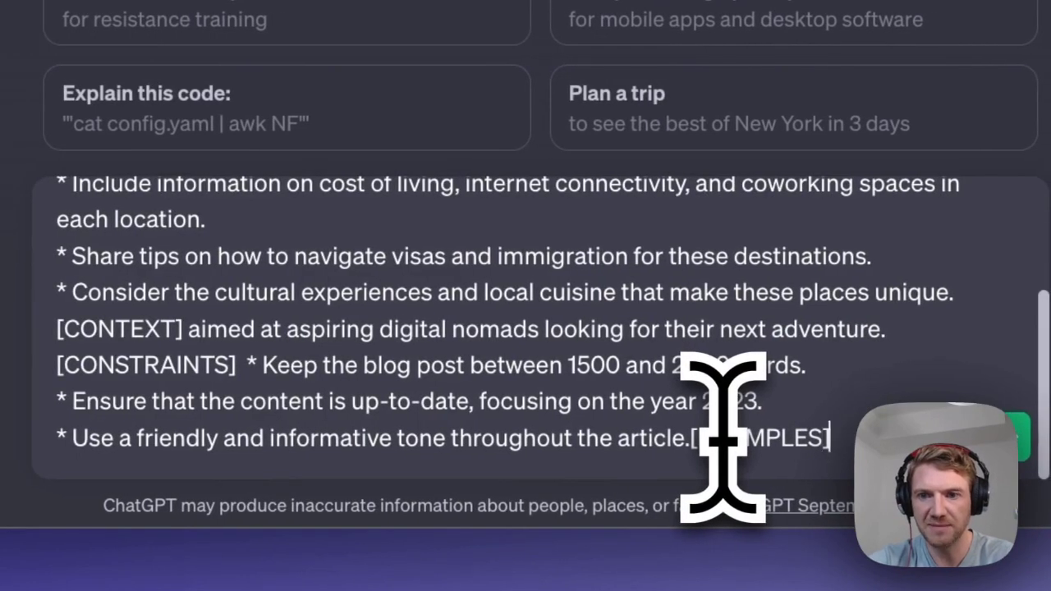
{"action": "key", "text": "super+v"}
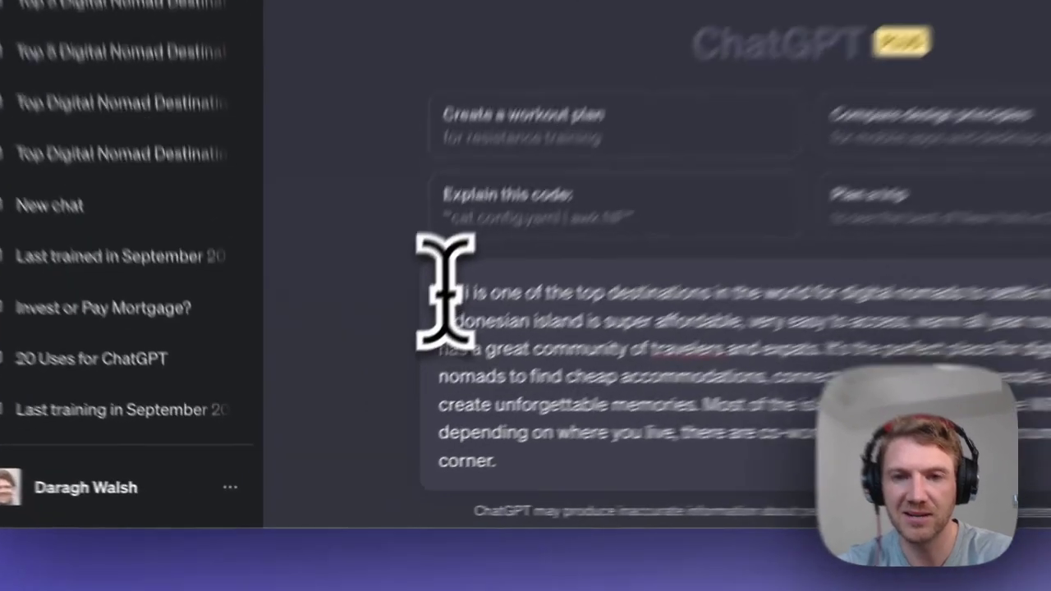
{"action": "left_click_drag", "start_coordinate": [386, 369], "coordinate": [417, 488]}
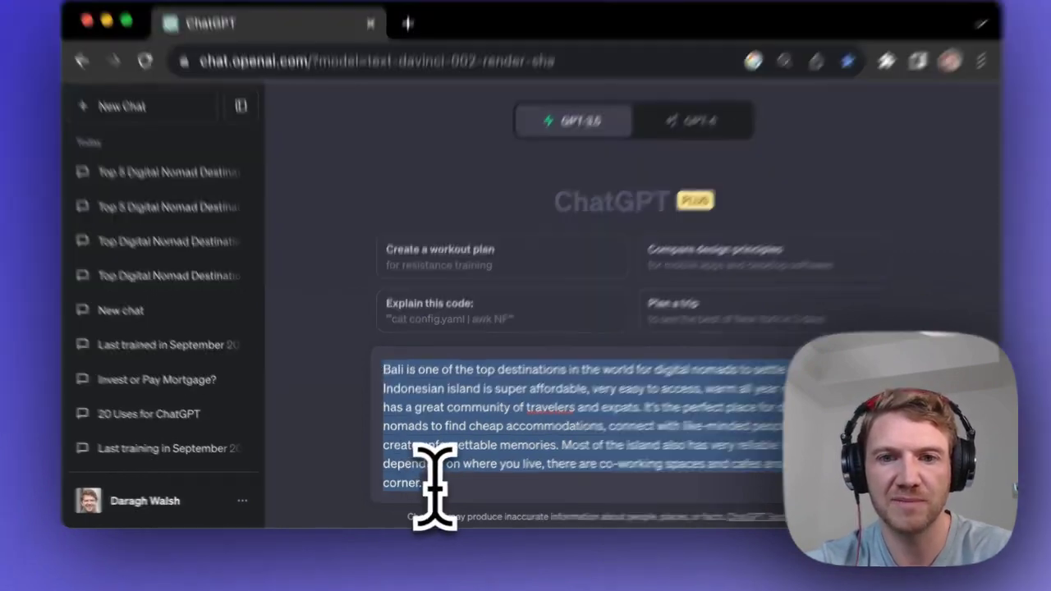
{"action": "left_click", "coordinate": [441, 490]}
Step: Check the completed RICCE prompt, submit it, and read the introduction of the resulting blog post
{"action": "scroll", "coordinate": [442, 491], "scroll_direction": "up", "scroll_amount": 3}
{"action": "scroll", "coordinate": [525, 447], "scroll_direction": "up", "scroll_amount": 5}
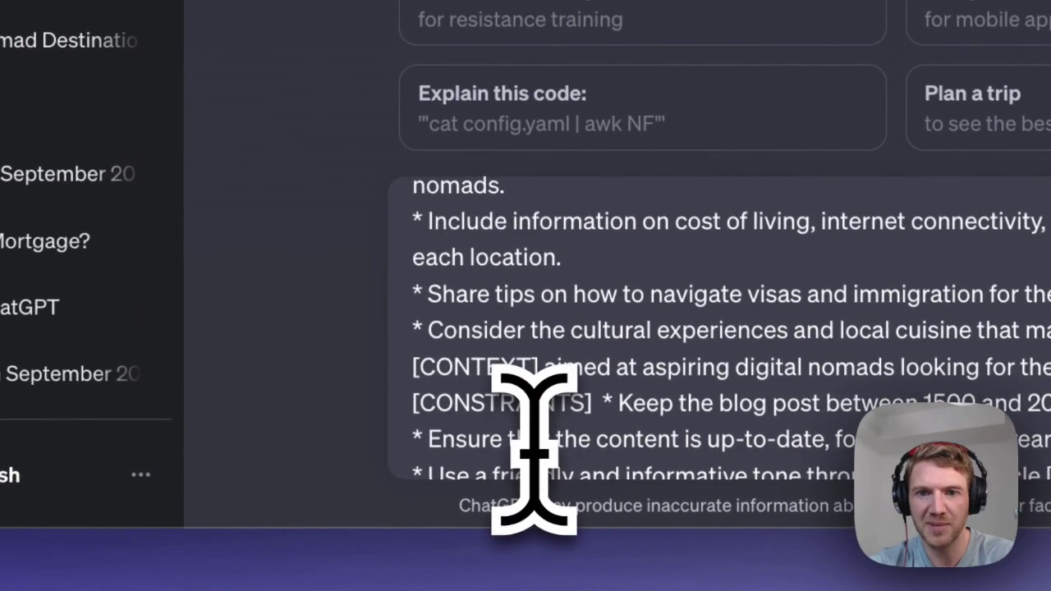
{"action": "scroll", "coordinate": [525, 447], "scroll_direction": "down", "scroll_amount": 3}
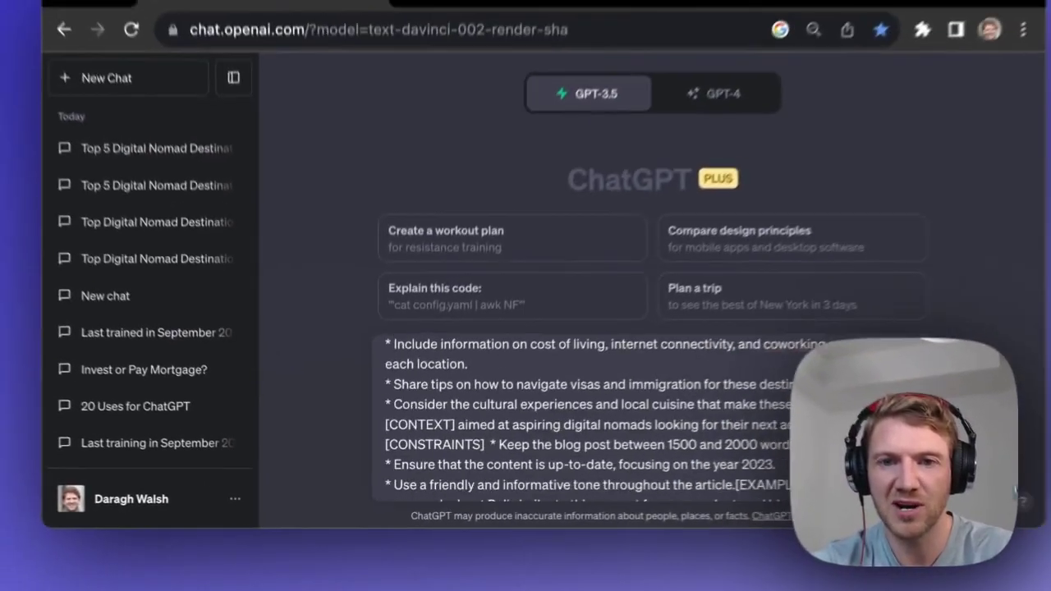
{"action": "scroll", "coordinate": [526, 418], "scroll_direction": "down", "scroll_amount": 3}
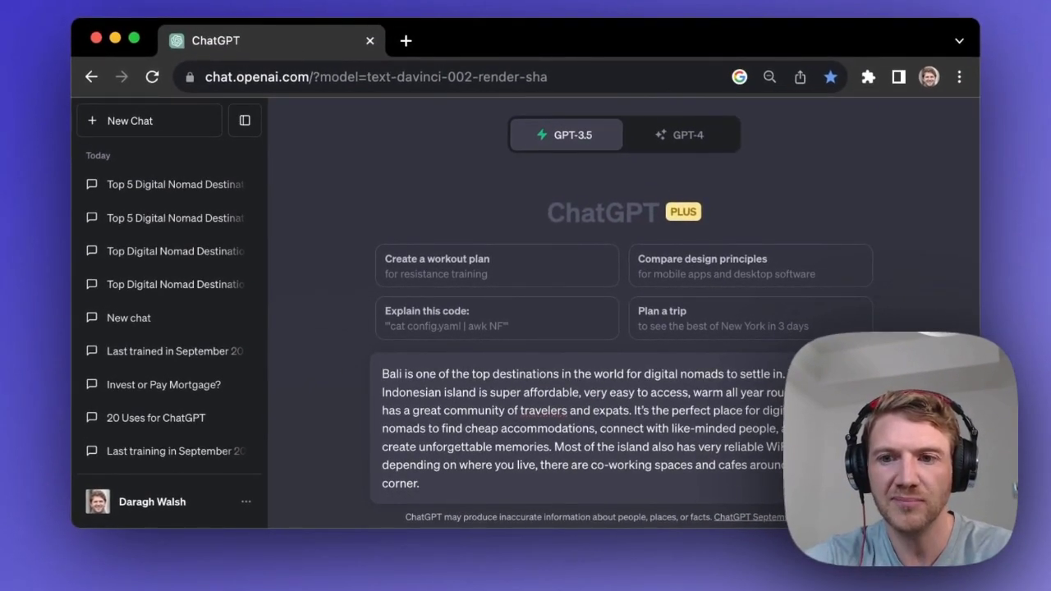
{"action": "key", "text": "Return"}
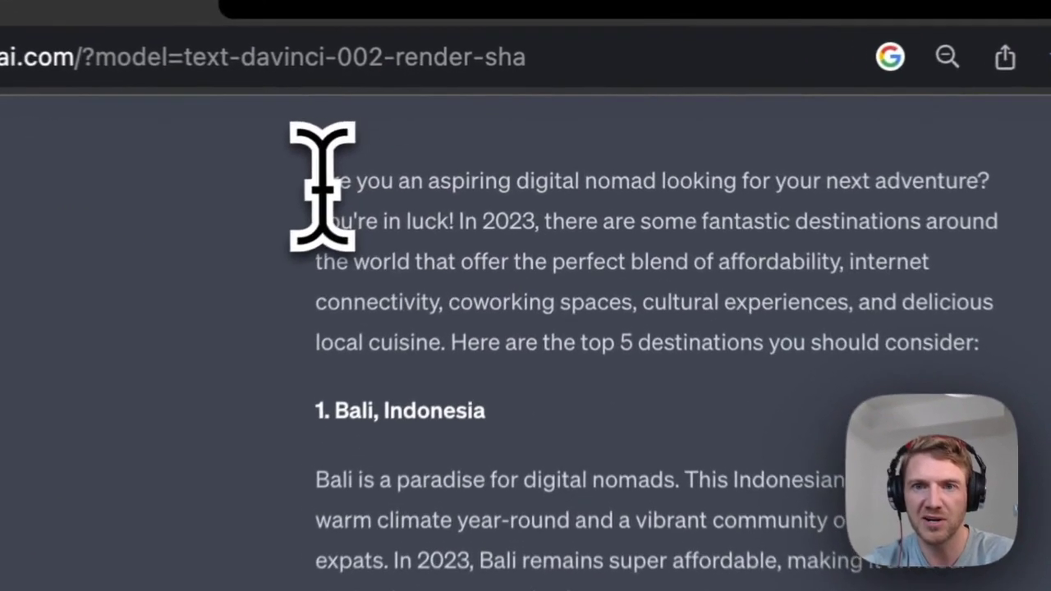
{"action": "left_click_drag", "start_coordinate": [436, 142], "coordinate": [530, 231]}
{"action": "left_click", "coordinate": [497, 370]}
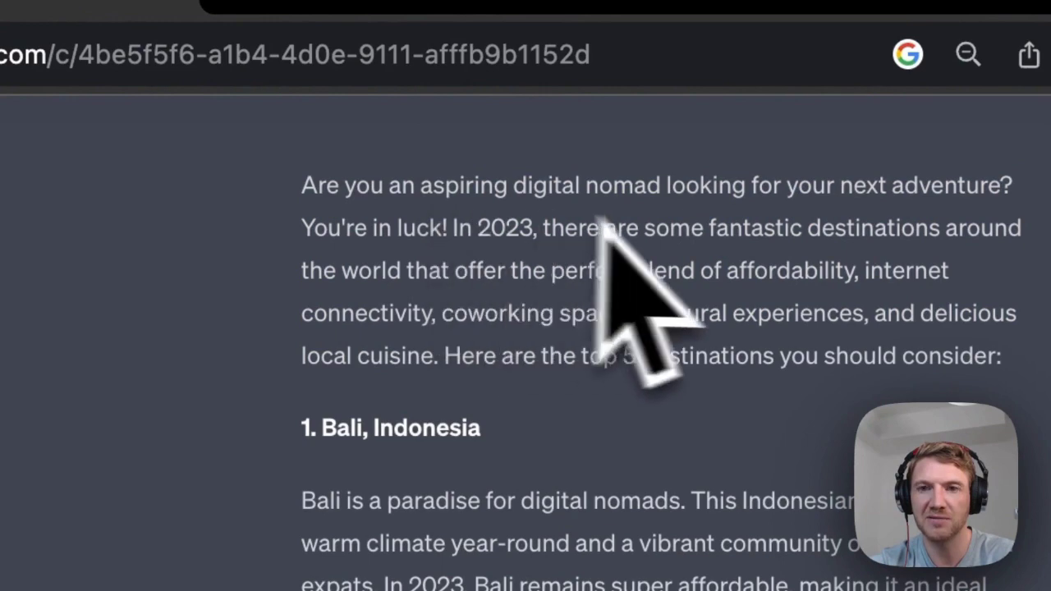
Step: Compare the RICCE blog post's opening question with the introduction of the blog post from the earlier basic-prompt chat
{"action": "left_click_drag", "start_coordinate": [301, 185], "coordinate": [1043, 206]}
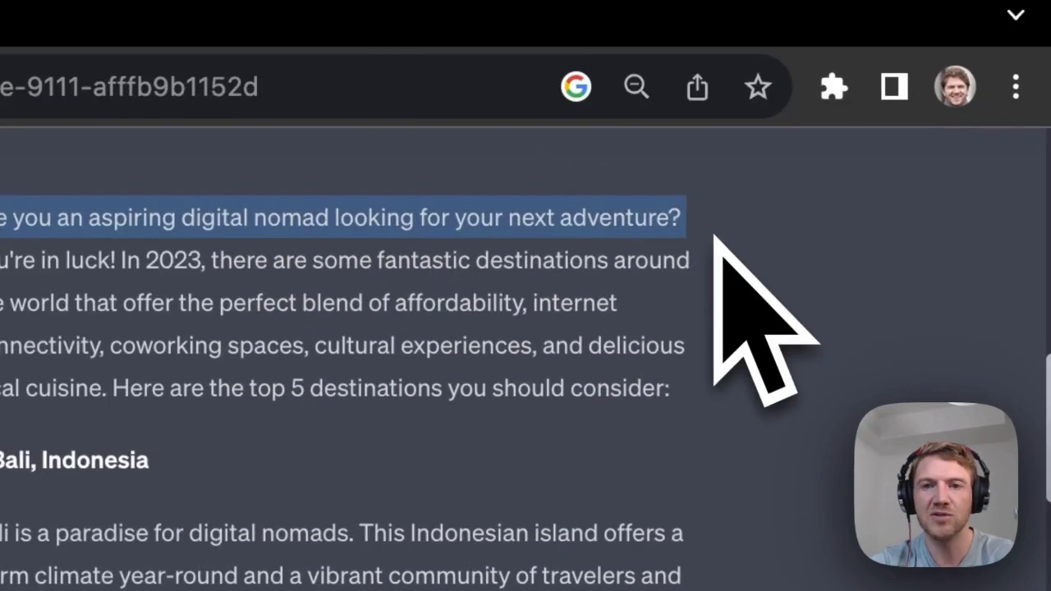
{"action": "left_click", "coordinate": [542, 304]}
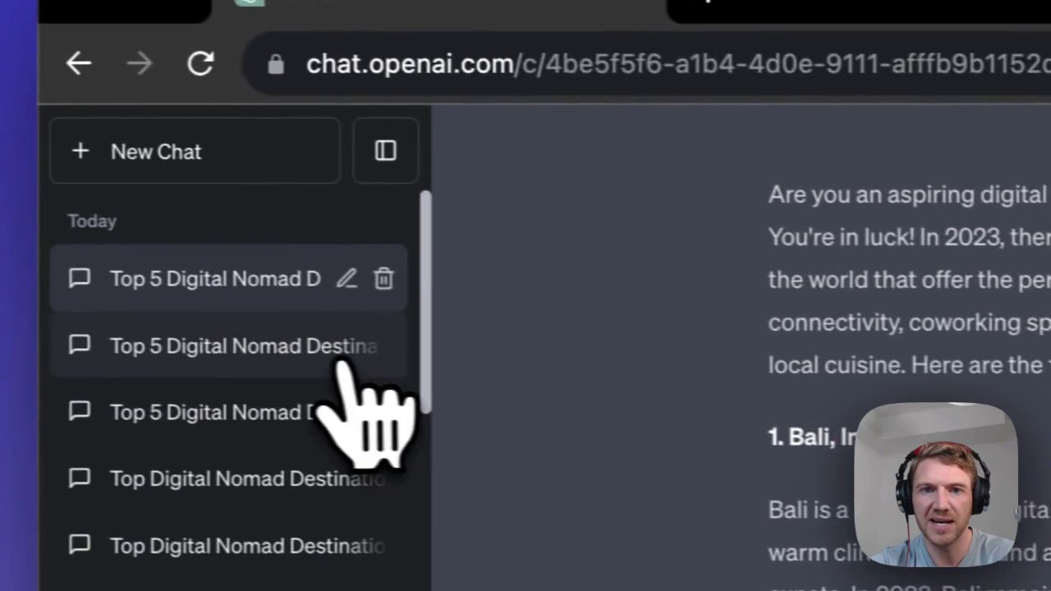
{"action": "left_click", "coordinate": [343, 361]}
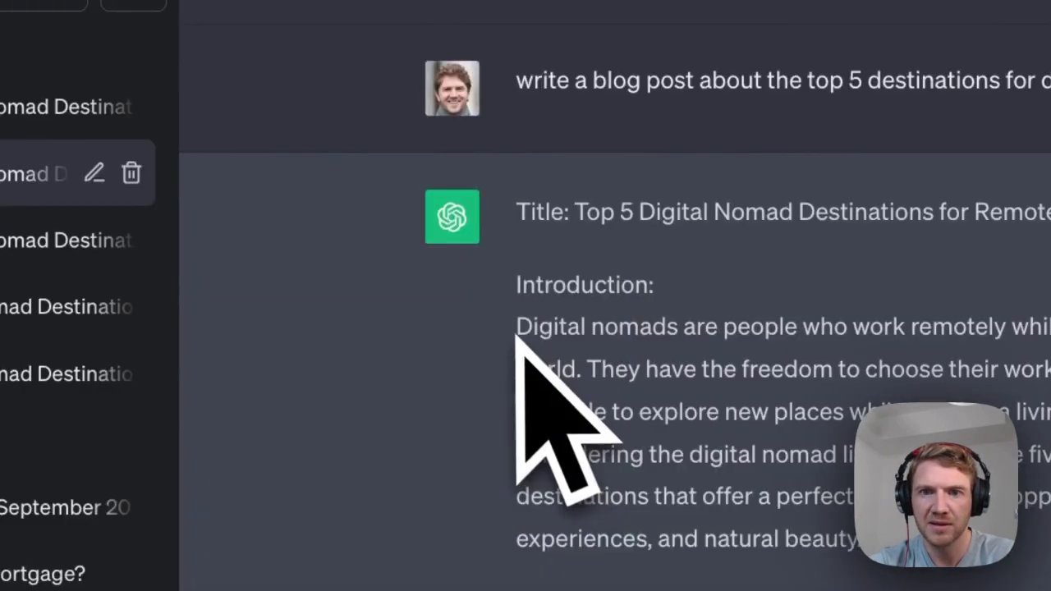
{"action": "left_click_drag", "start_coordinate": [517, 328], "coordinate": [849, 524]}
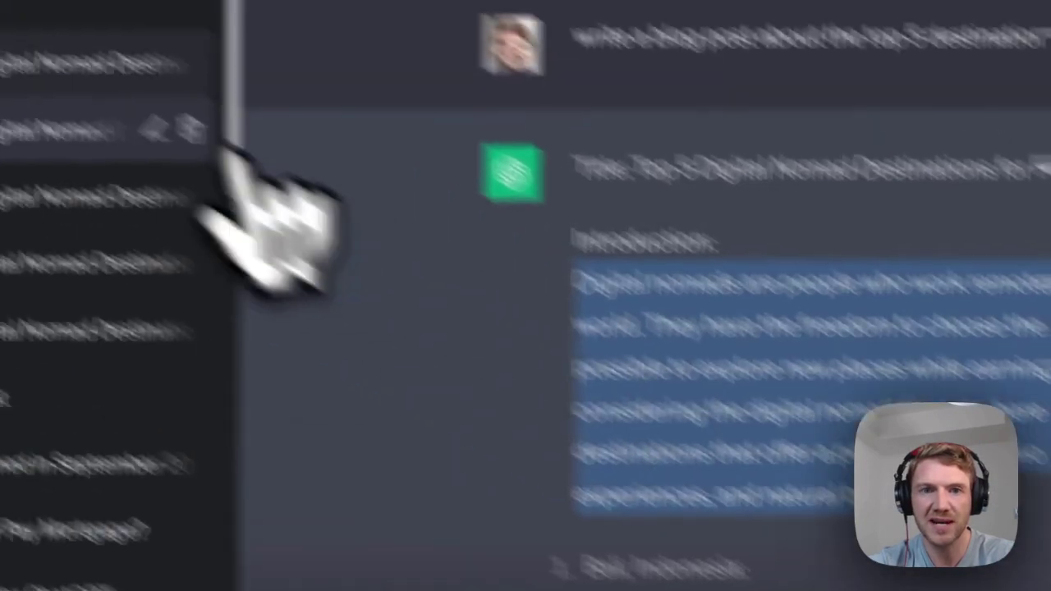
Step: Return to the RICCE framework chat and reread the introduction of its blog post
{"action": "left_click", "coordinate": [259, 202]}
{"action": "scroll", "coordinate": [520, 386], "scroll_direction": "up", "scroll_amount": 20}
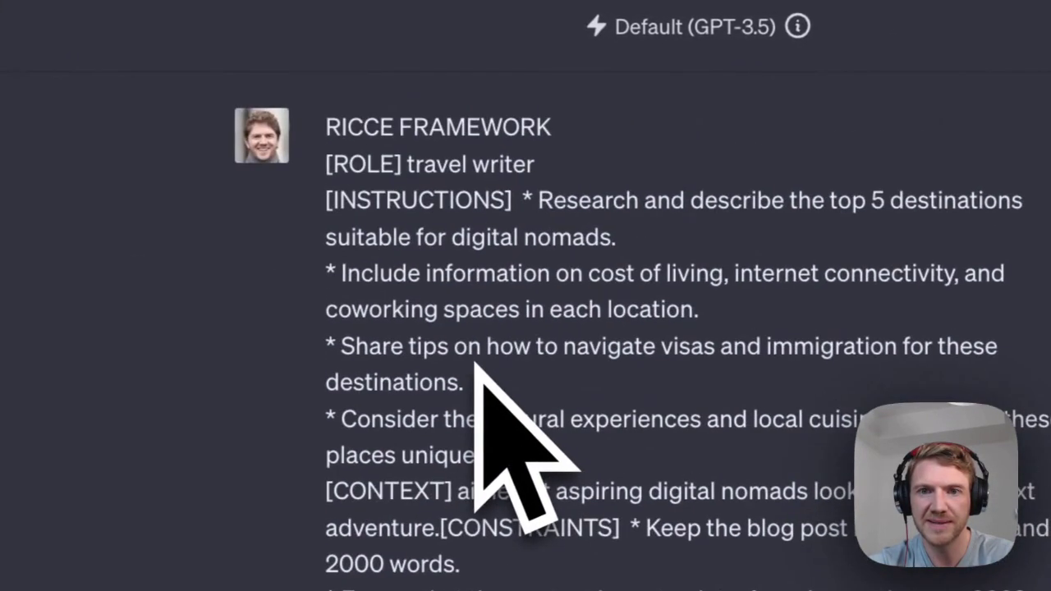
{"action": "scroll", "coordinate": [606, 376], "scroll_direction": "down", "scroll_amount": 6}
{"action": "left_click_drag", "start_coordinate": [326, 131], "coordinate": [529, 246]}
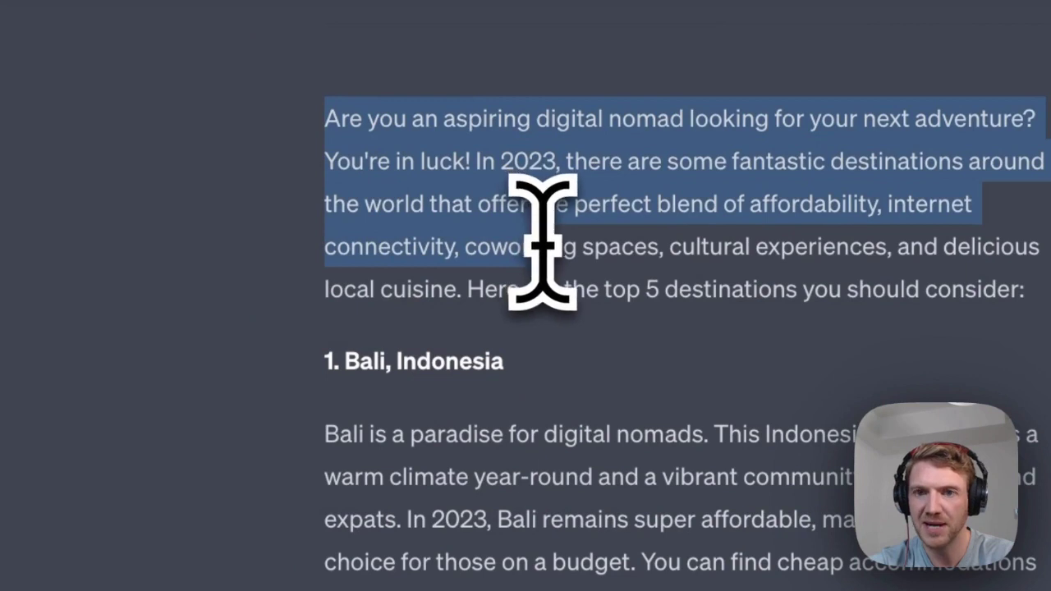
{"action": "left_click", "coordinate": [542, 242]}
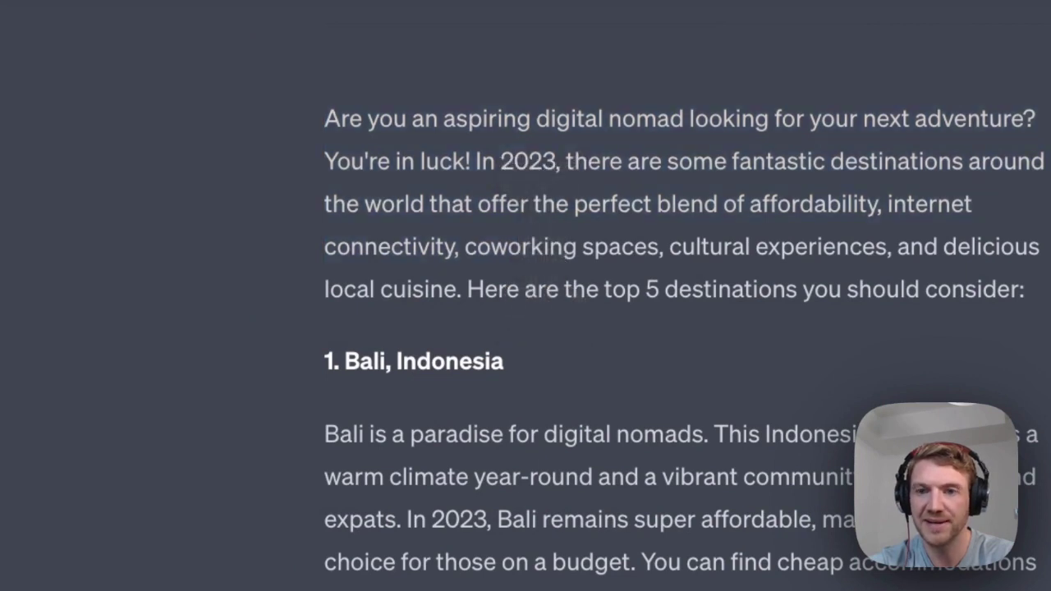
Step: Examine the blog post's destination sections, from Bali, Lisbon and Medellín through to Tbilisi
{"action": "scroll", "coordinate": [525, 328], "scroll_direction": "down", "scroll_amount": 3}
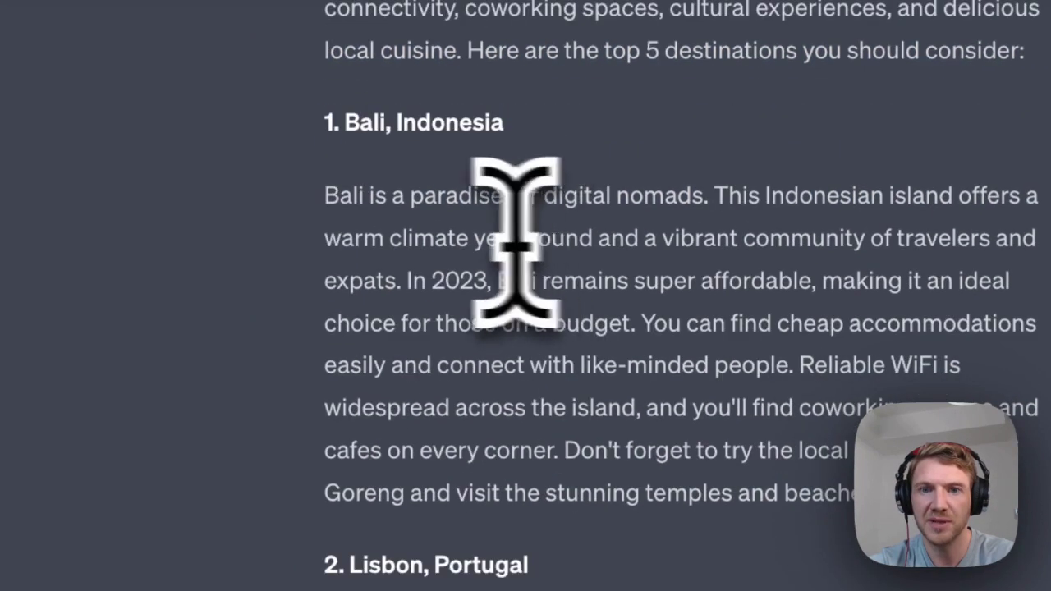
{"action": "left_click_drag", "start_coordinate": [329, 197], "coordinate": [726, 224]}
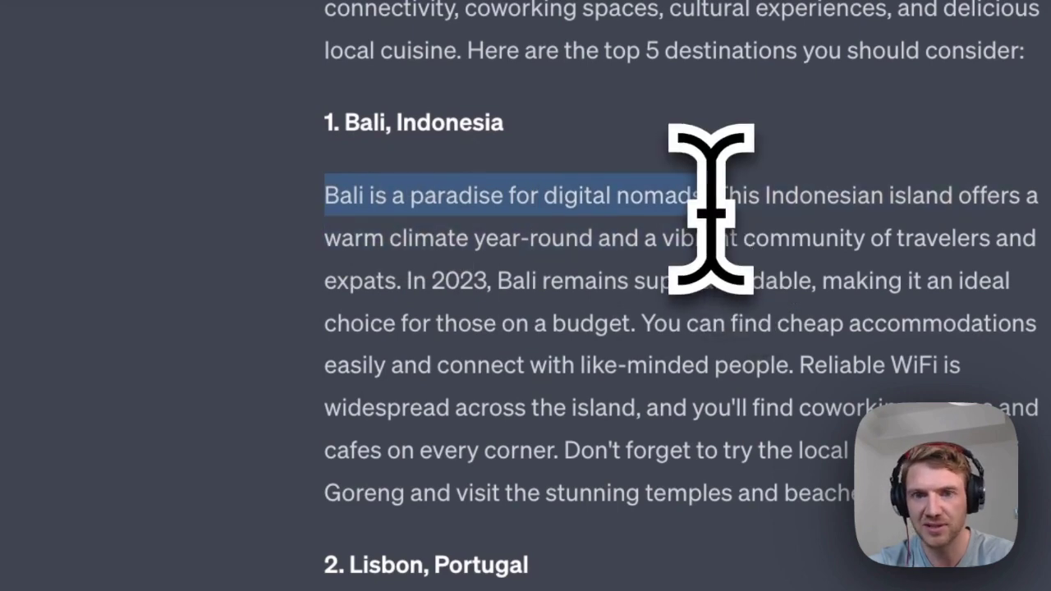
{"action": "scroll", "coordinate": [696, 328], "scroll_direction": "down", "scroll_amount": 3}
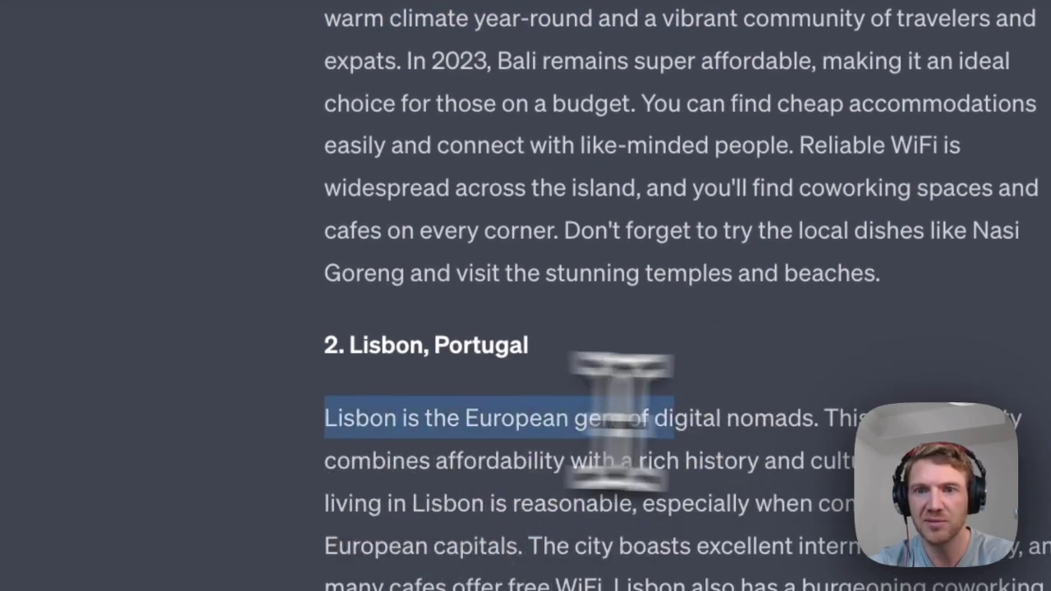
{"action": "left_click_drag", "start_coordinate": [622, 419], "coordinate": [813, 415]}
{"action": "scroll", "coordinate": [764, 370], "scroll_direction": "down", "scroll_amount": 5}
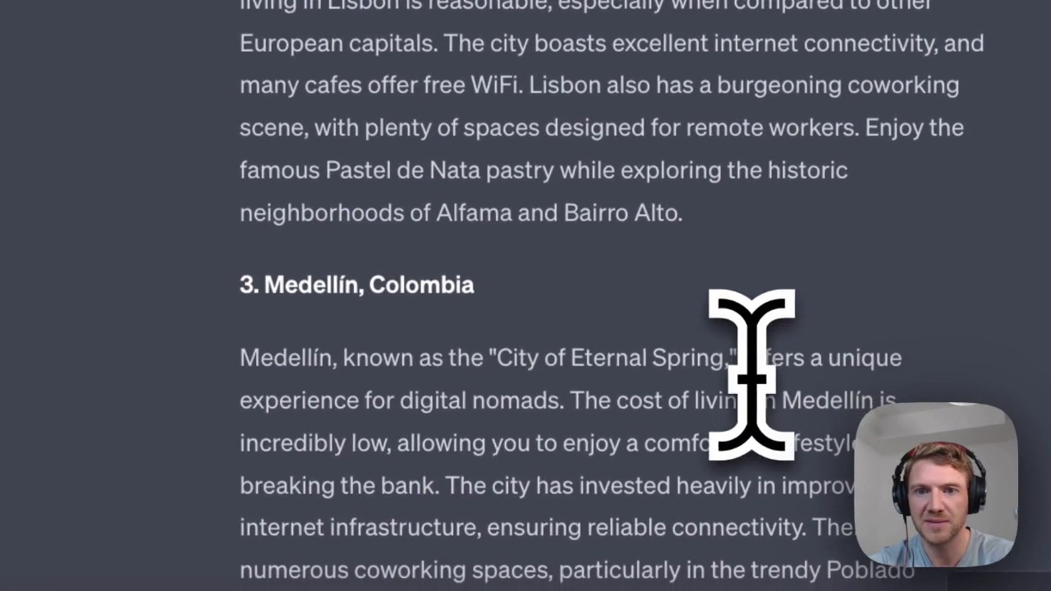
{"action": "scroll", "coordinate": [752, 373], "scroll_direction": "down", "scroll_amount": 3}
{"action": "left_click_drag", "start_coordinate": [240, 170], "coordinate": [677, 172]}
{"action": "scroll", "coordinate": [641, 284], "scroll_direction": "down", "scroll_amount": 8}
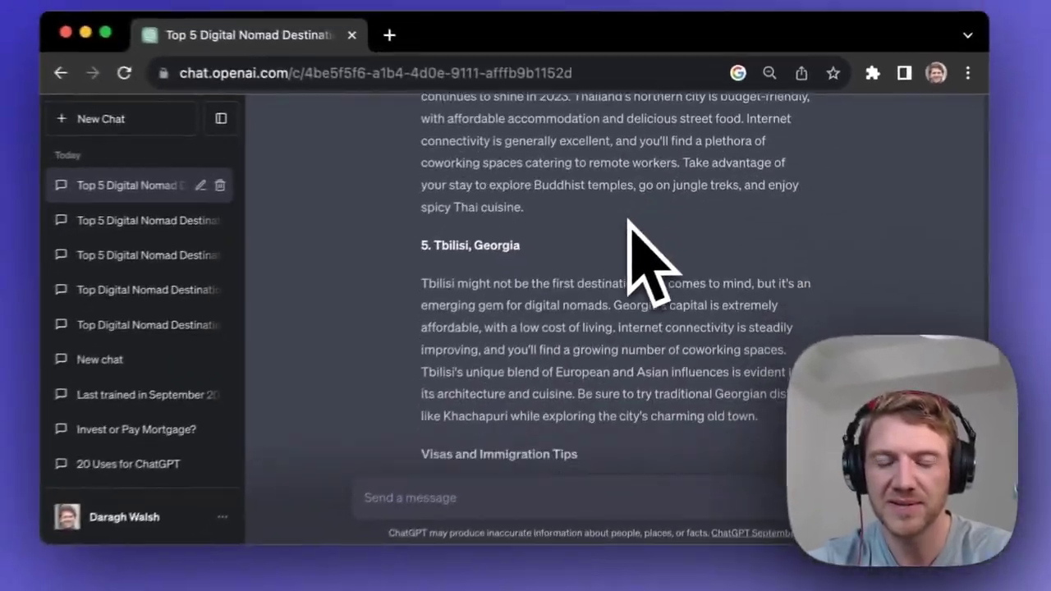
{"action": "scroll", "coordinate": [632, 246], "scroll_direction": "up", "scroll_amount": 5}
{"action": "scroll", "coordinate": [657, 247], "scroll_direction": "up", "scroll_amount": 10}
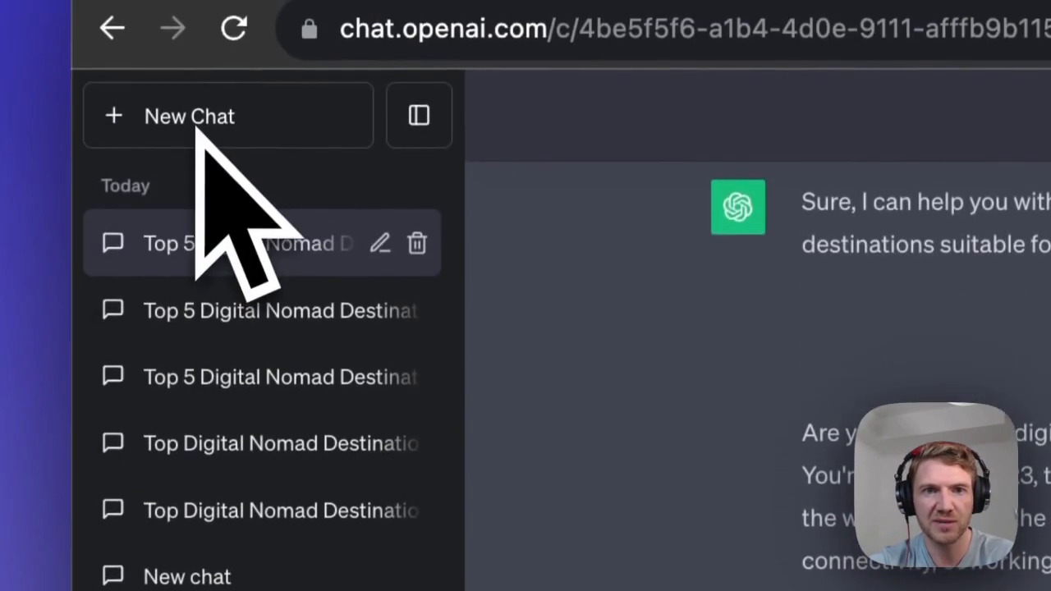
Step: In a new chat, ask for help creating an optimised prompt with the RICCE FRAMEWORK template for a blog post about the top 5 digital nomad destinations
{"action": "left_click", "coordinate": [204, 138]}
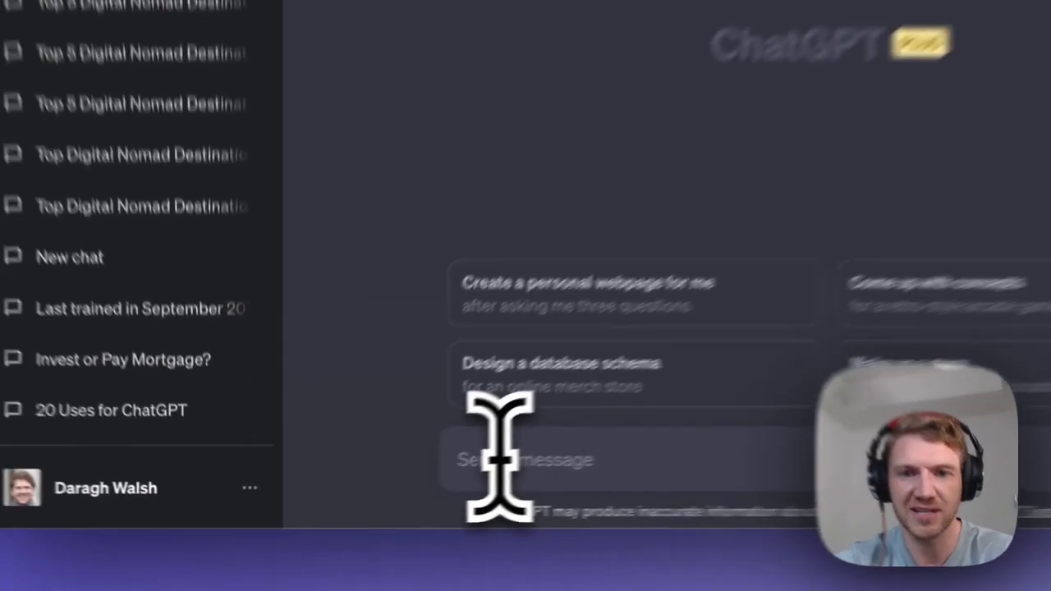
{"action": "type", "text": "I want to write a blog post about the top 5 destination for digital nomads. Help me create a optimised prompt using the RICCE FRAMEWORK [ROLE] [INSTRUCTIONS] [CONTEXT] [CONSTRAINTS] [EXAMPLES]"}
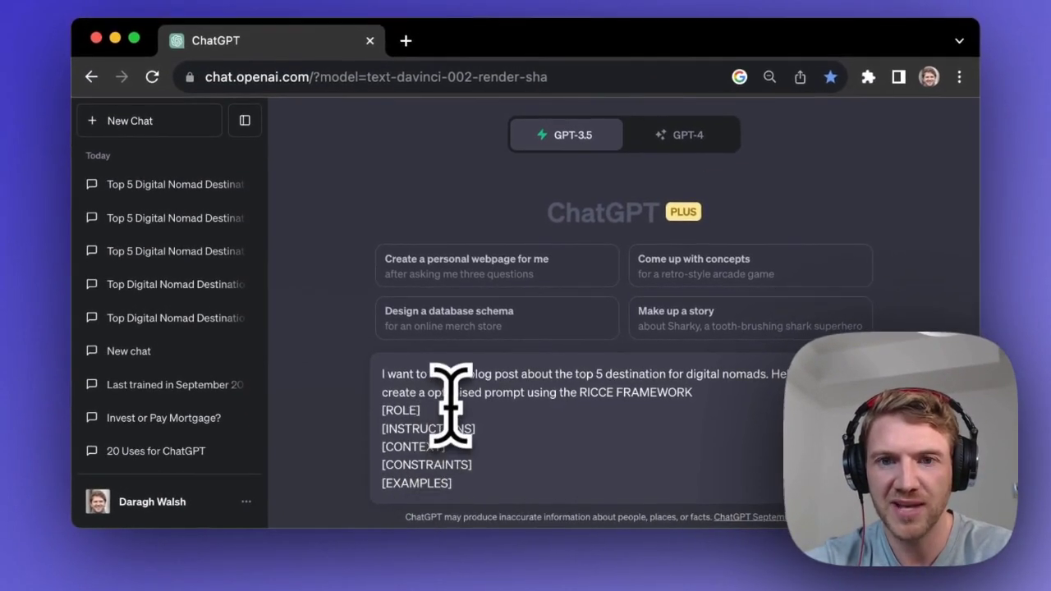
{"action": "left_click_drag", "start_coordinate": [428, 373], "coordinate": [751, 372]}
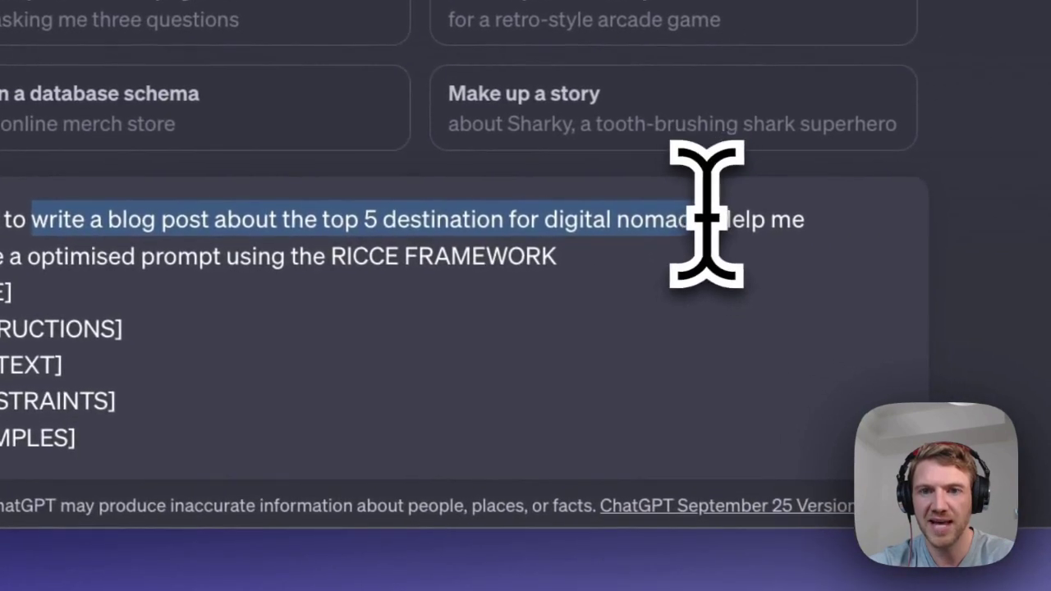
{"action": "left_click", "coordinate": [752, 237]}
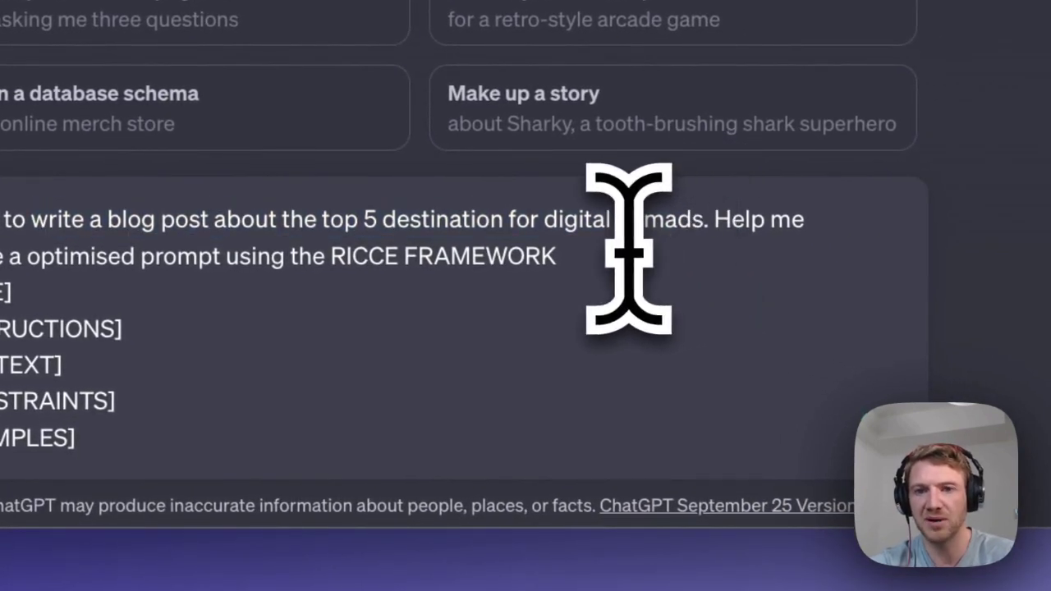
{"action": "left_click_drag", "start_coordinate": [335, 256], "coordinate": [384, 441]}
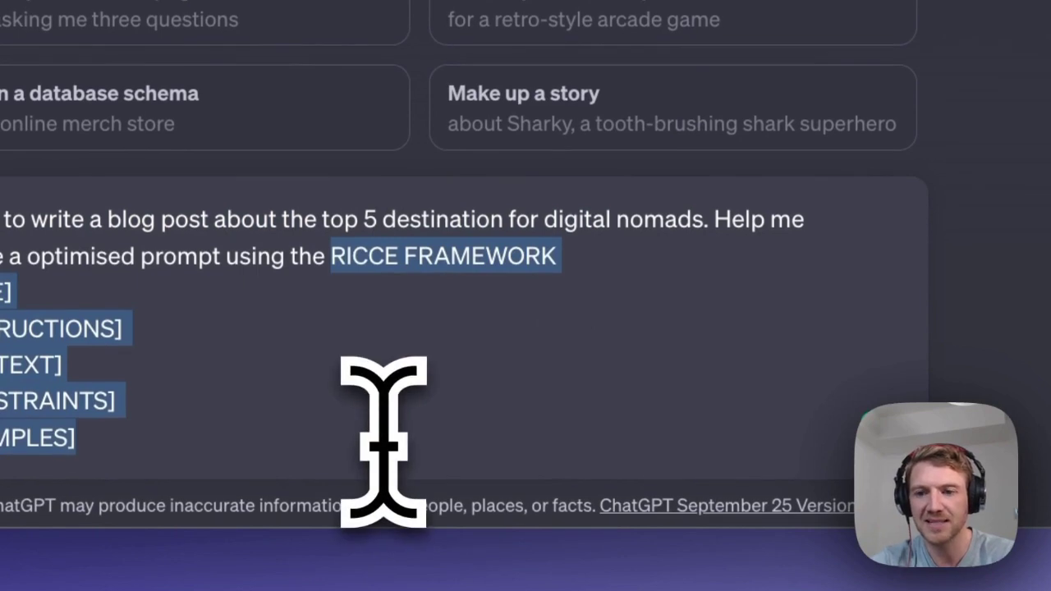
{"action": "key", "text": "Return"}
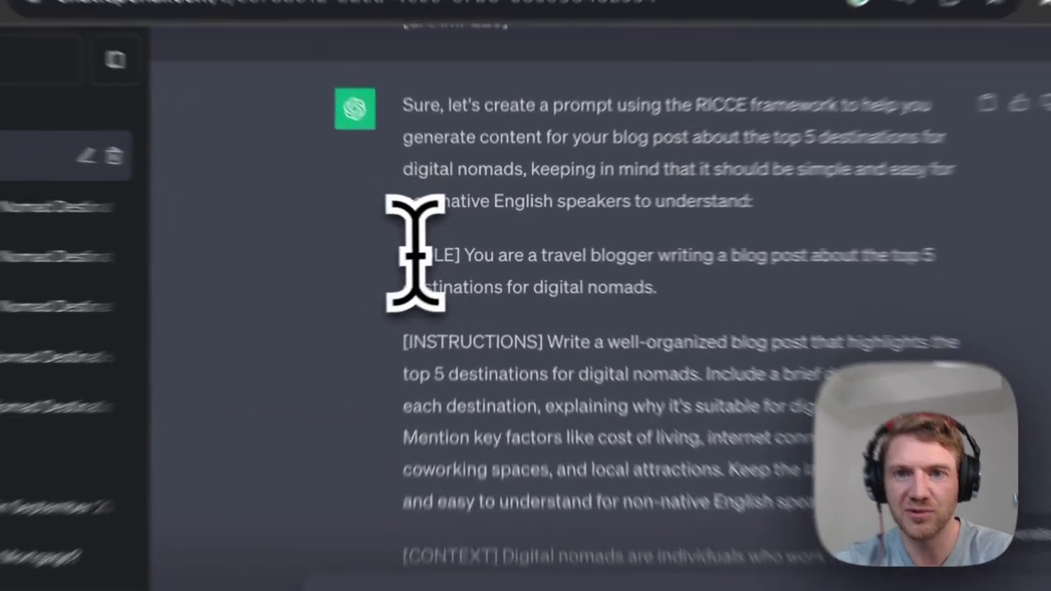
Step: Review the generated RICCE prompt from its [ROLE] and [INSTRUCTIONS] sections down to the closing paragraph
{"action": "left_click_drag", "start_coordinate": [436, 253], "coordinate": [575, 271]}
{"action": "left_click", "coordinate": [668, 301]}
{"action": "scroll", "coordinate": [668, 303], "scroll_direction": "down", "scroll_amount": 2}
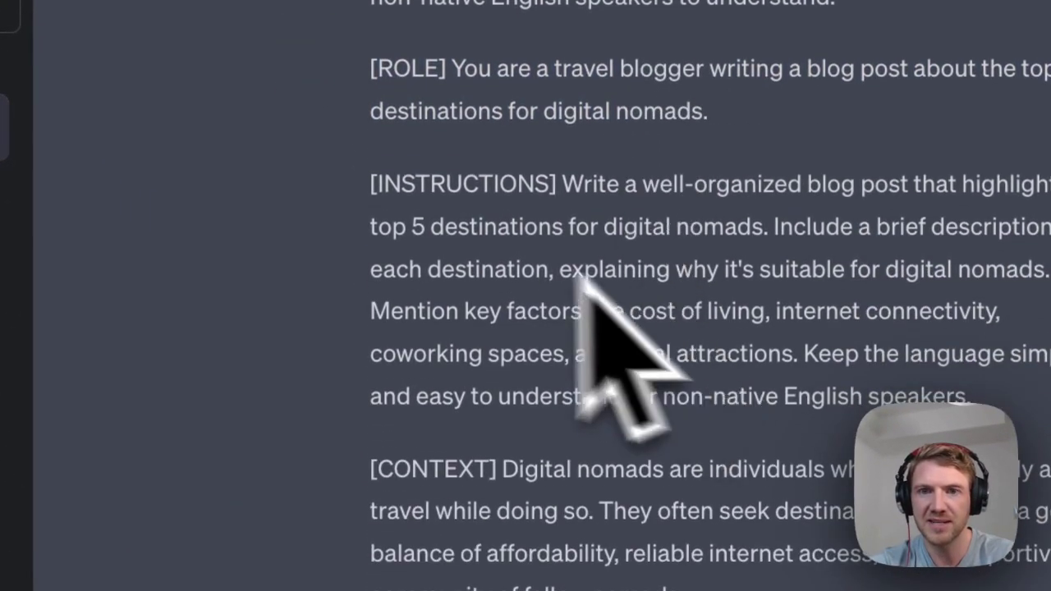
{"action": "scroll", "coordinate": [575, 410], "scroll_direction": "down", "scroll_amount": 5}
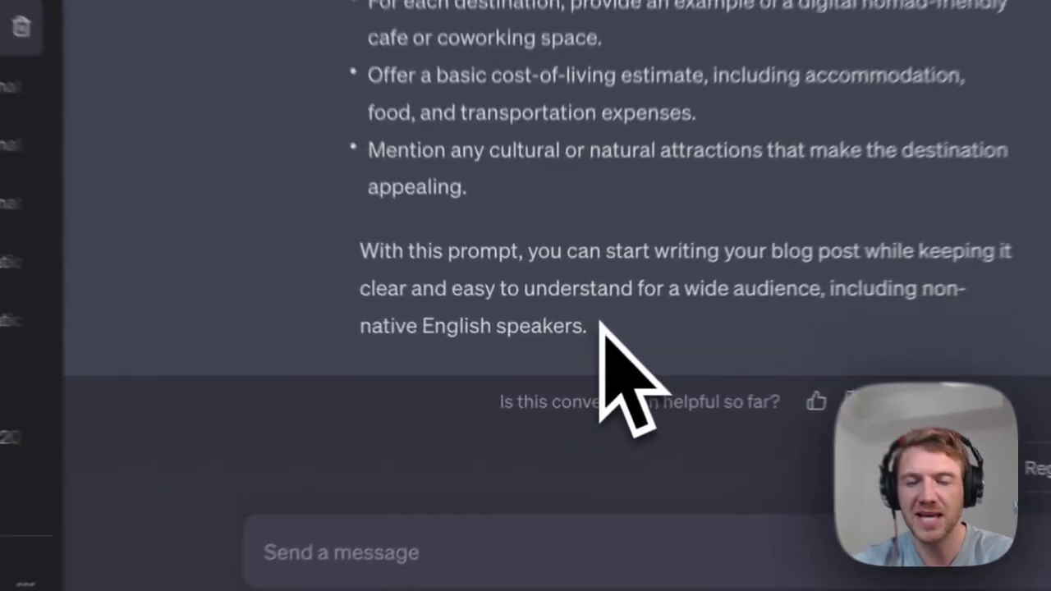
{"action": "left_click_drag", "start_coordinate": [568, 354], "coordinate": [493, 315]}
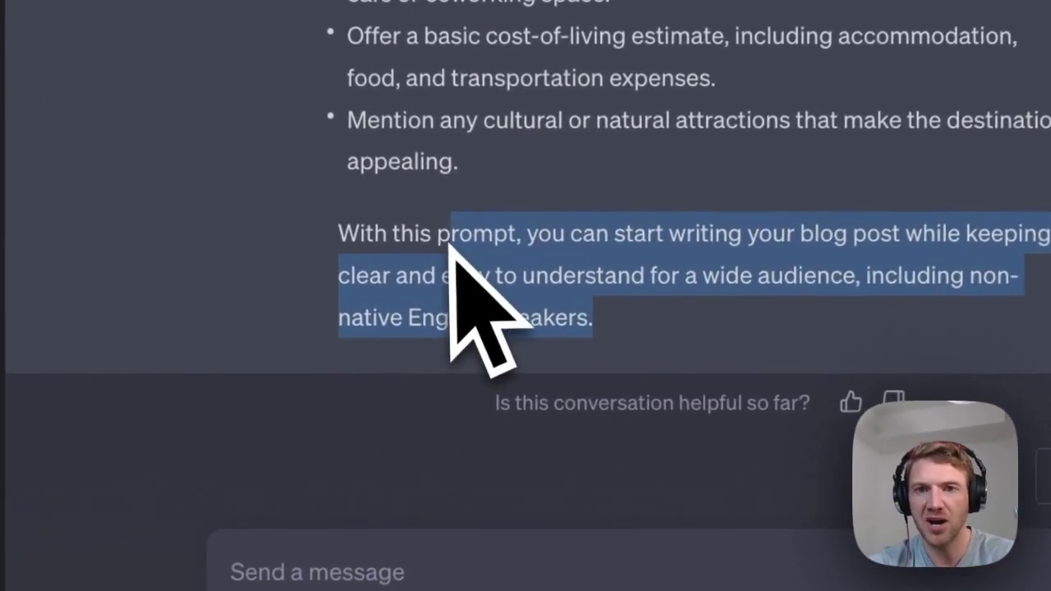